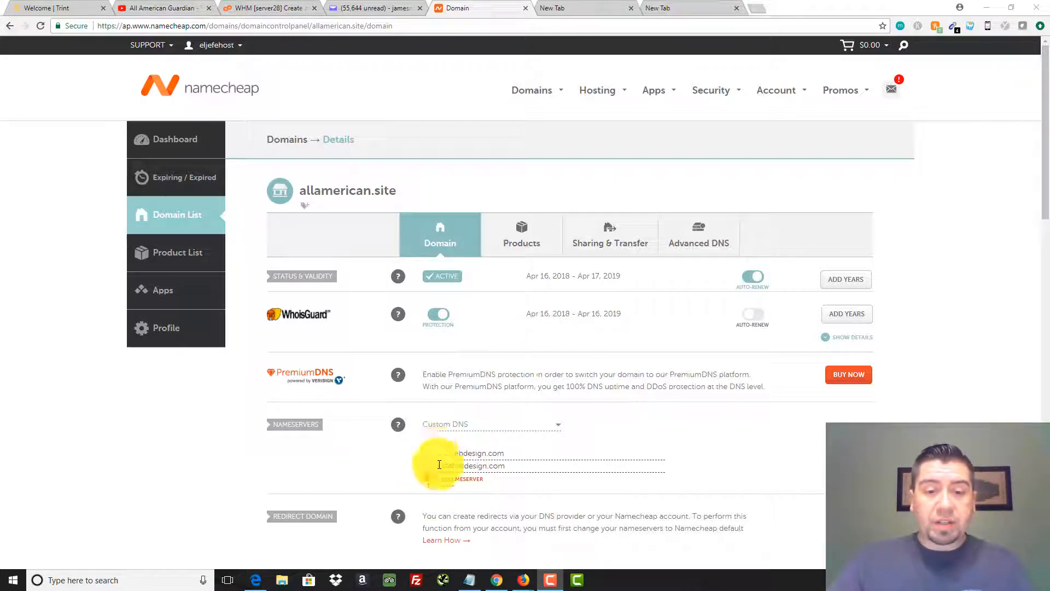
Load allamerican.site in the unused new browser tab to check that the domain resolves.
left_click(590, 4)
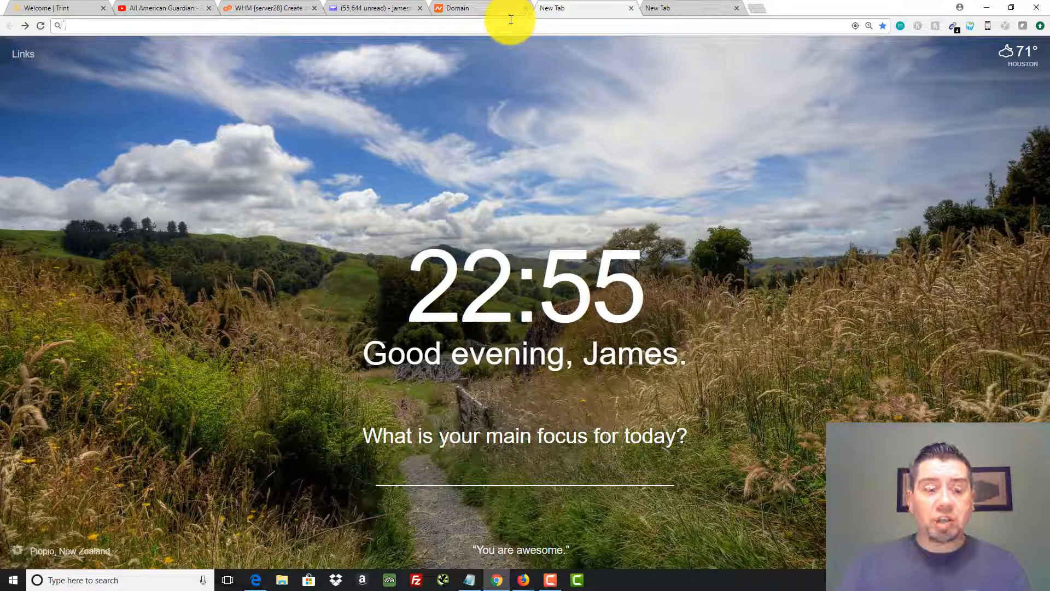
type("all")
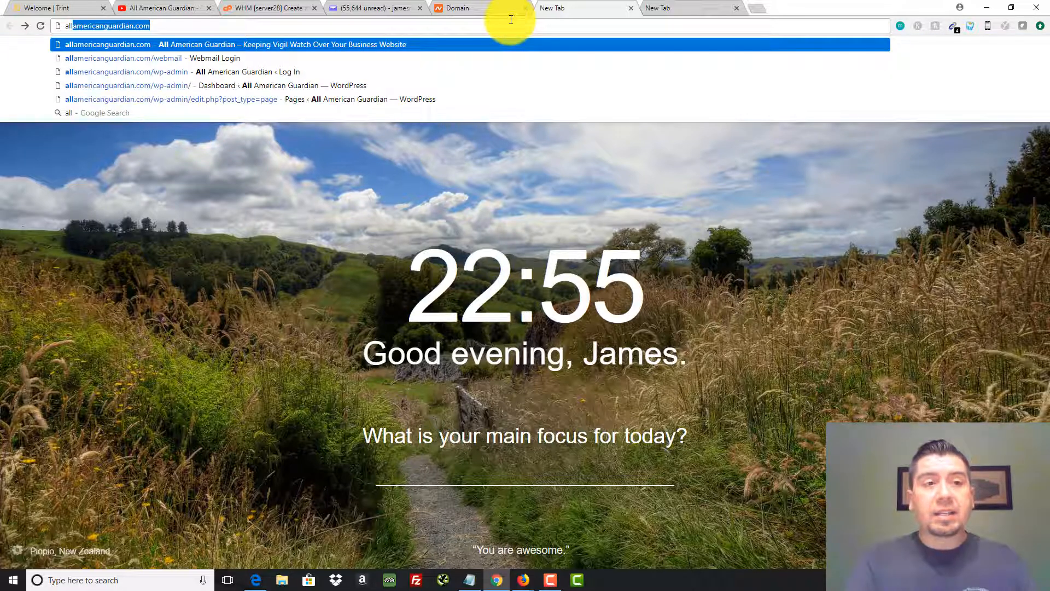
type("am")
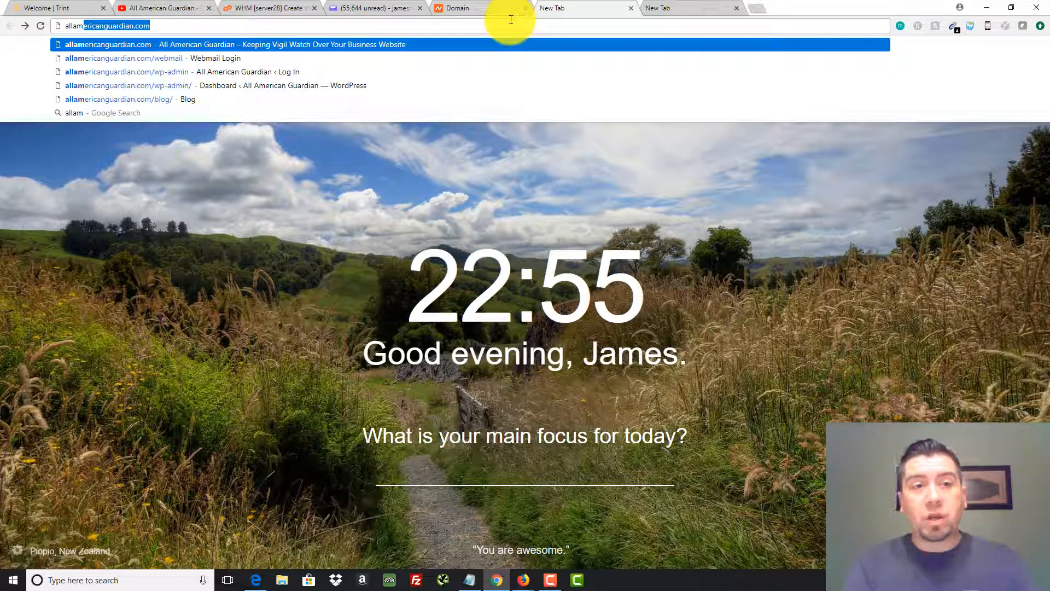
type("erican.")
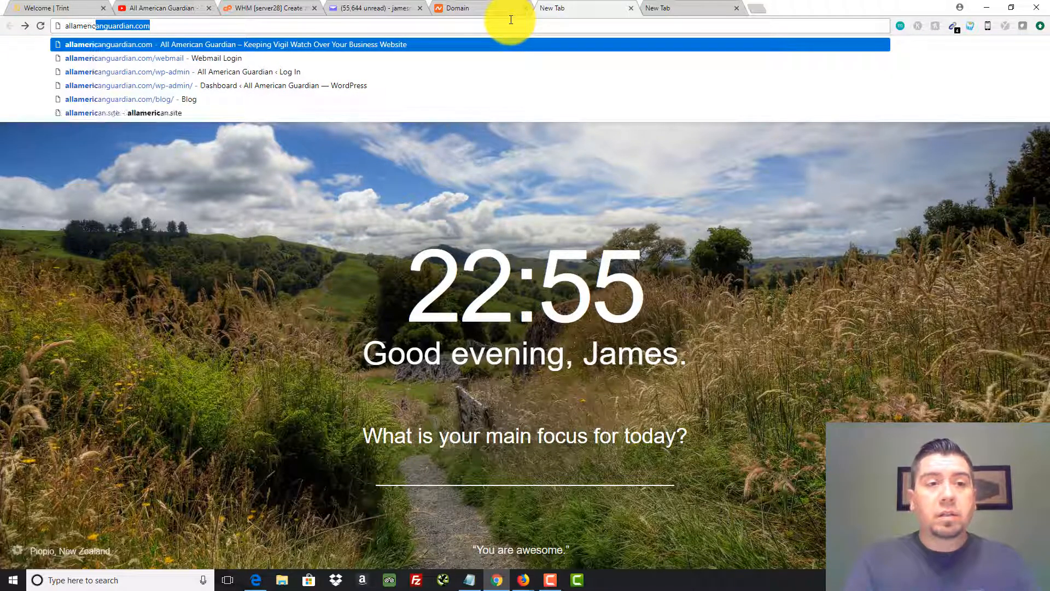
type("site")
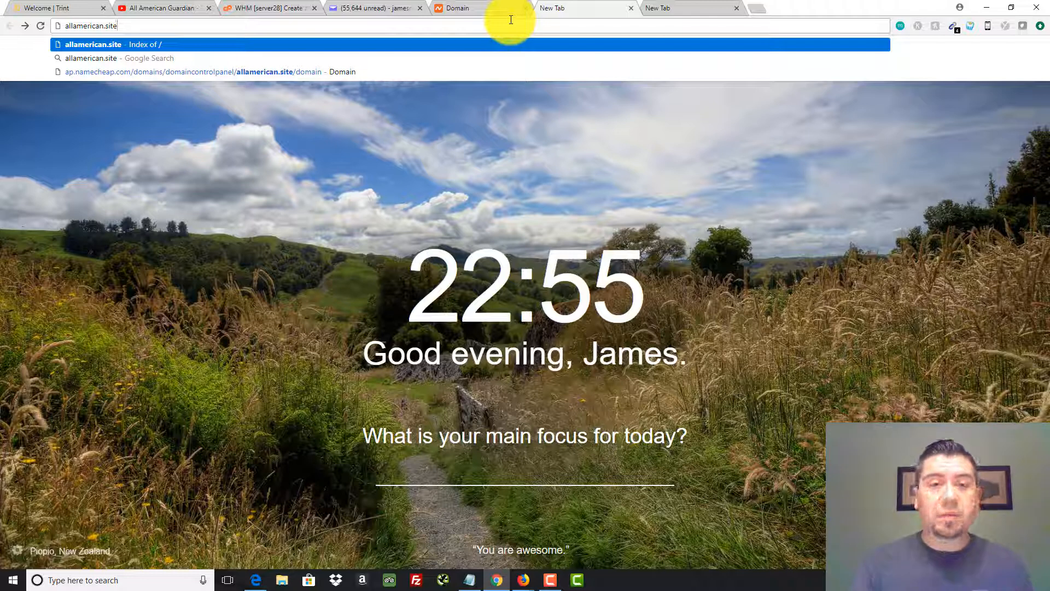
key("Return")
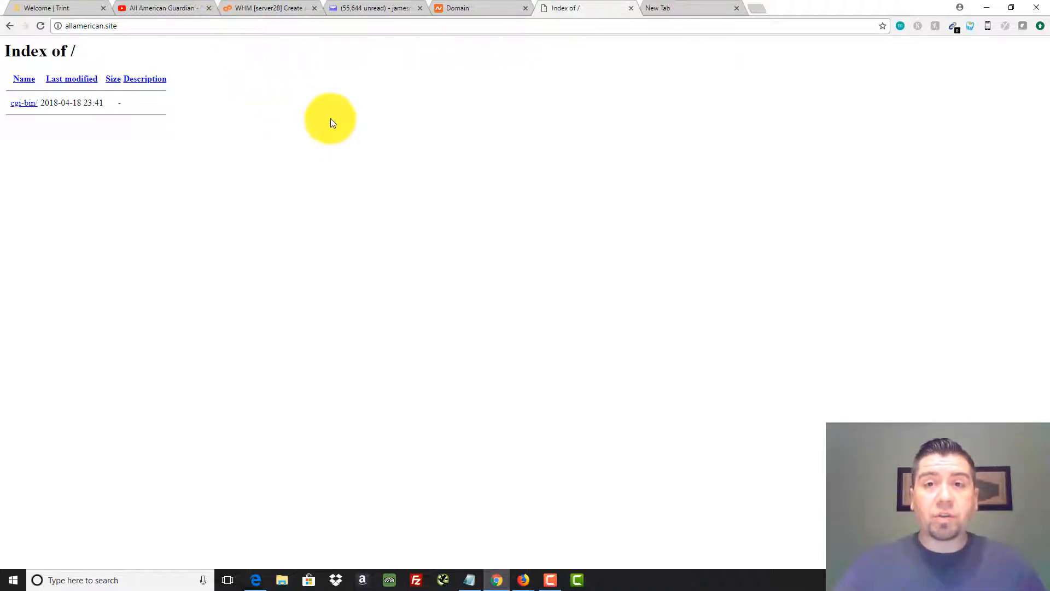
left_click(70, 25)
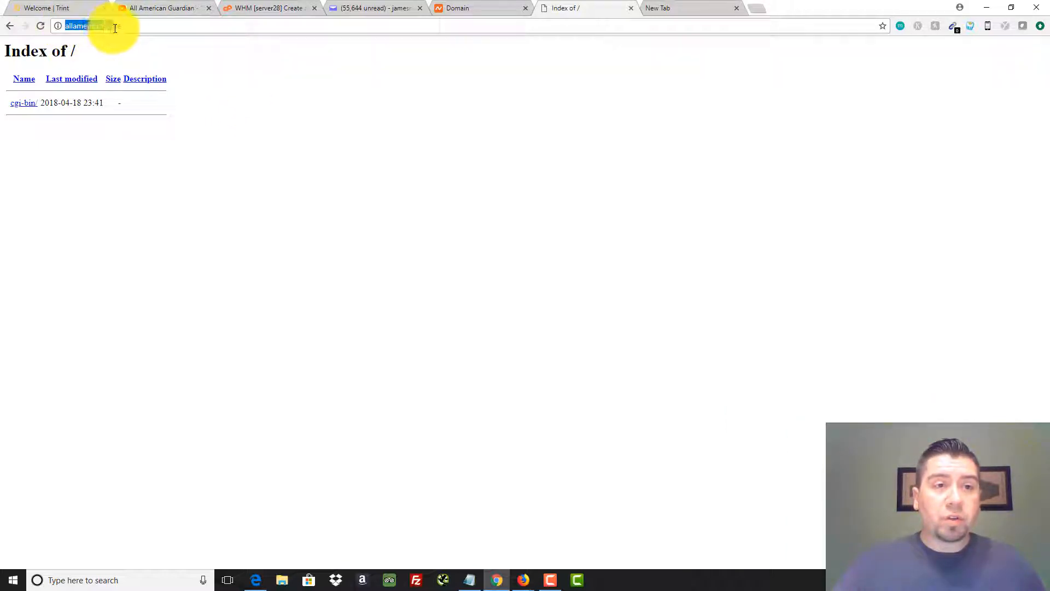
left_click(234, 91)
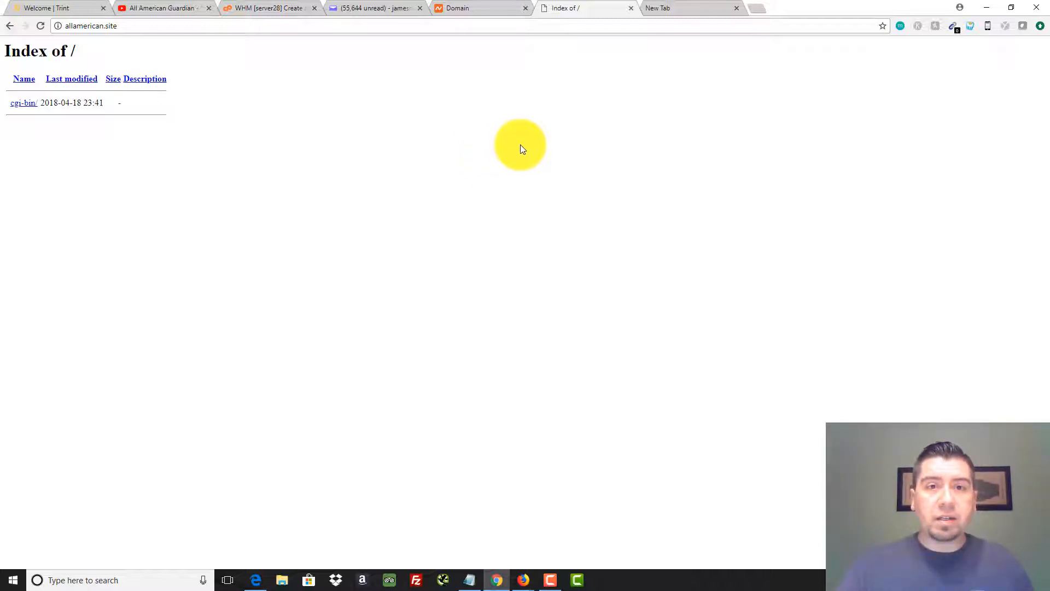
Open the cPanel login page at allamerican.site/cpanel.
left_click(358, 26)
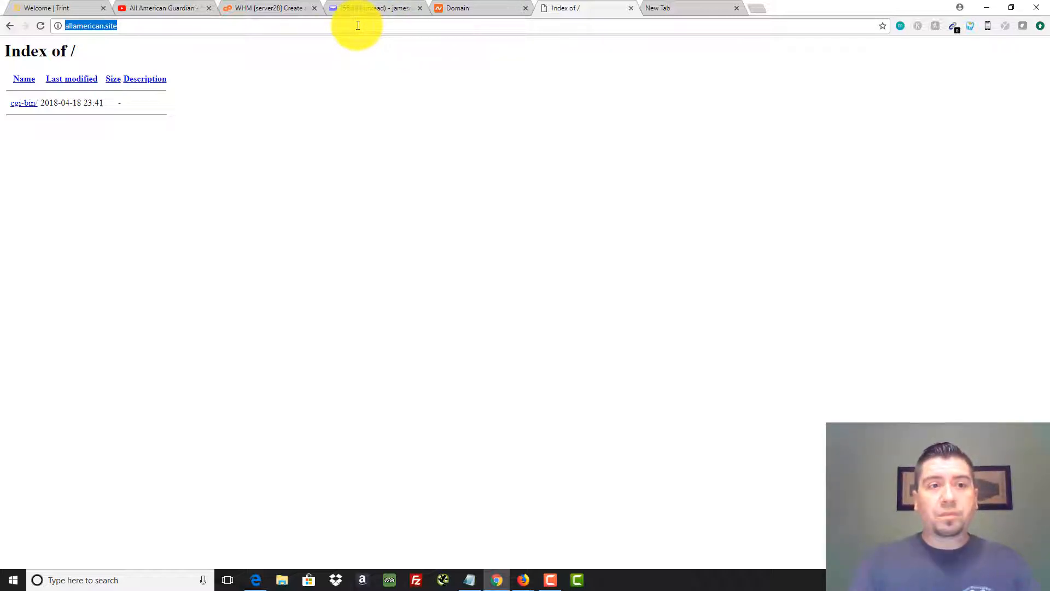
left_click(358, 25)
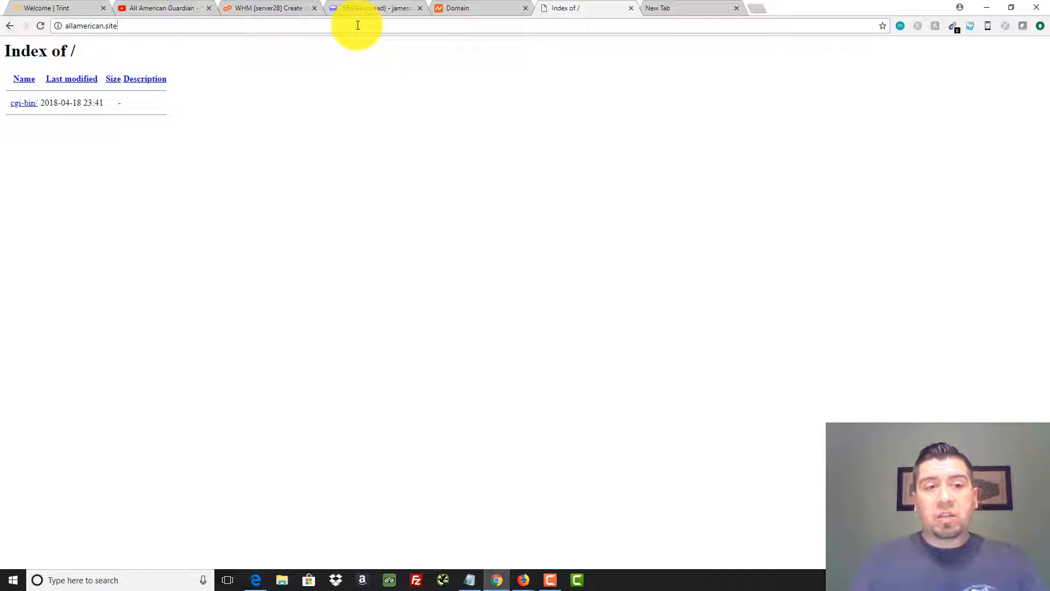
left_click(122, 25)
type("cpanel")
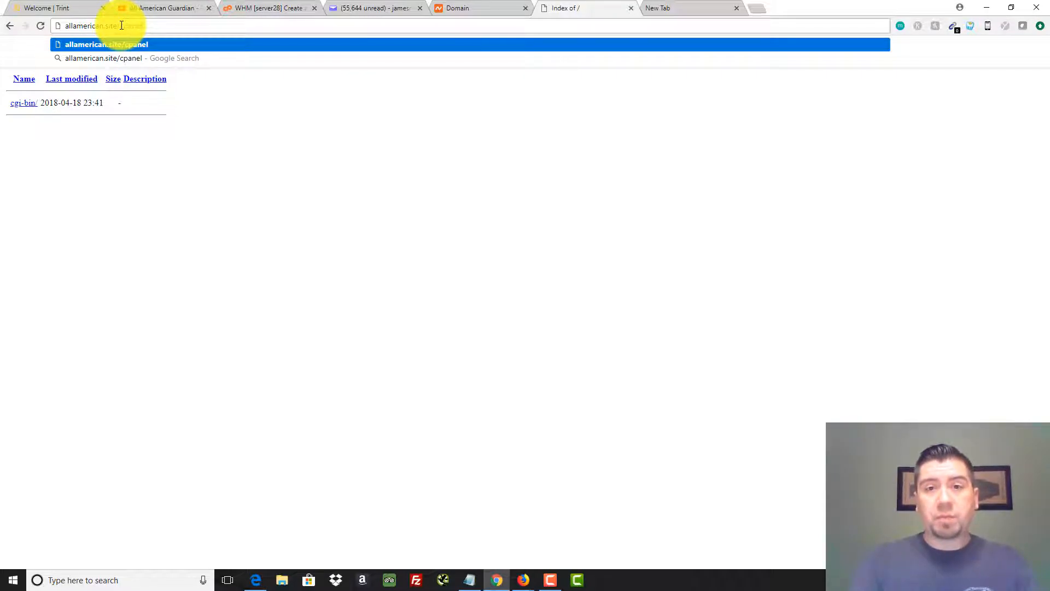
key("Return")
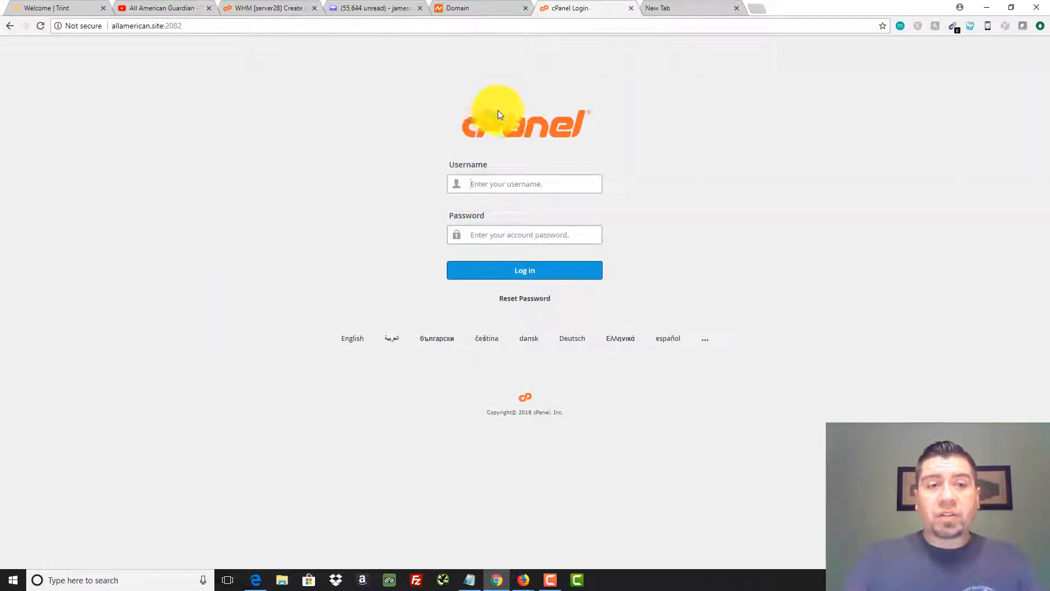
left_click(158, 25)
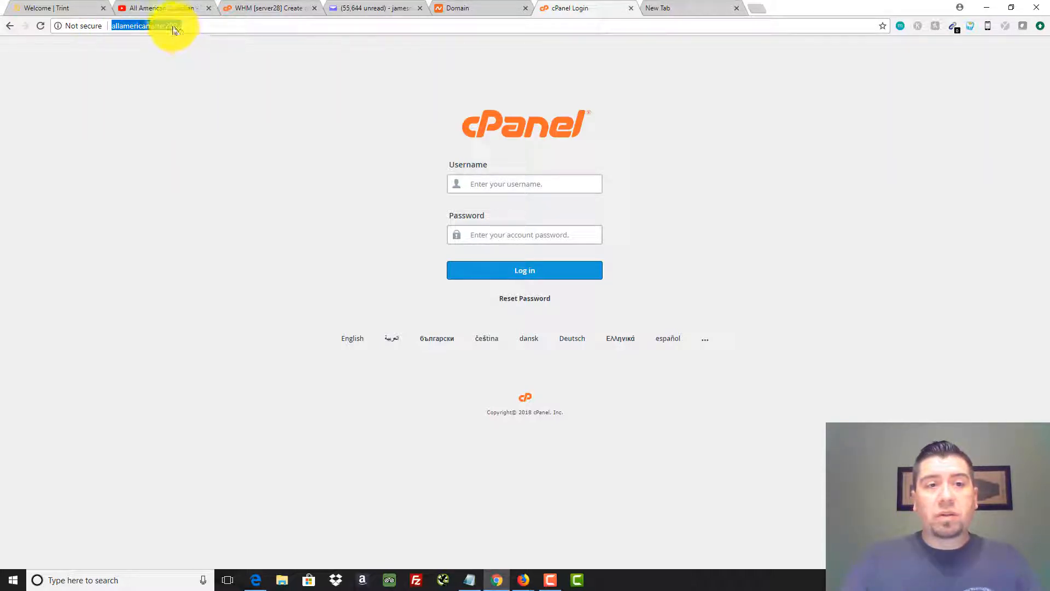
left_click(656, 150)
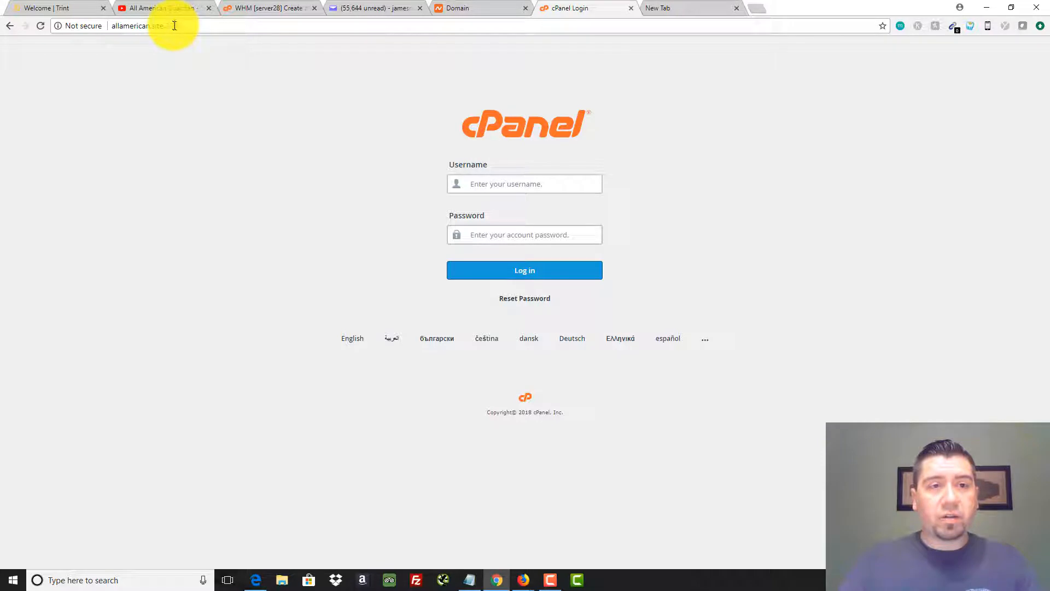
left_click(525, 184)
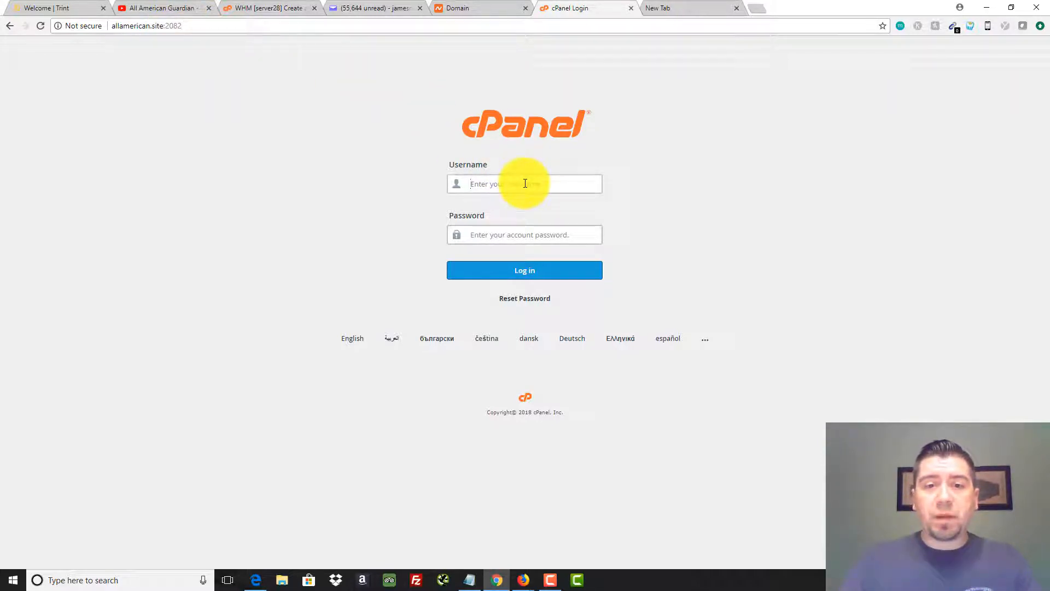
left_click(525, 183)
left_click(634, 188)
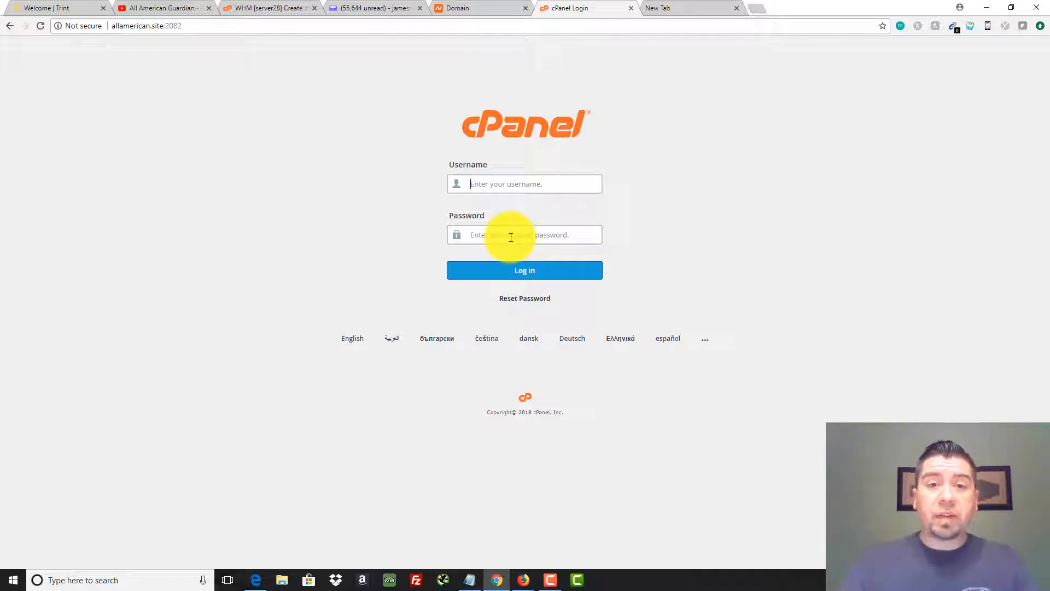
left_click(514, 181)
left_click(706, 239)
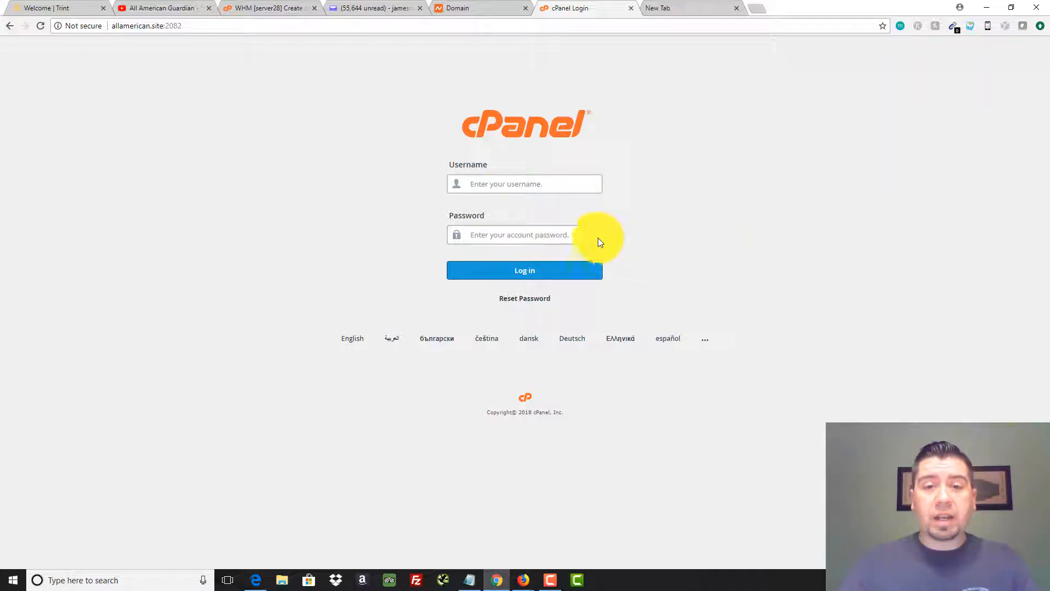
left_click(553, 183)
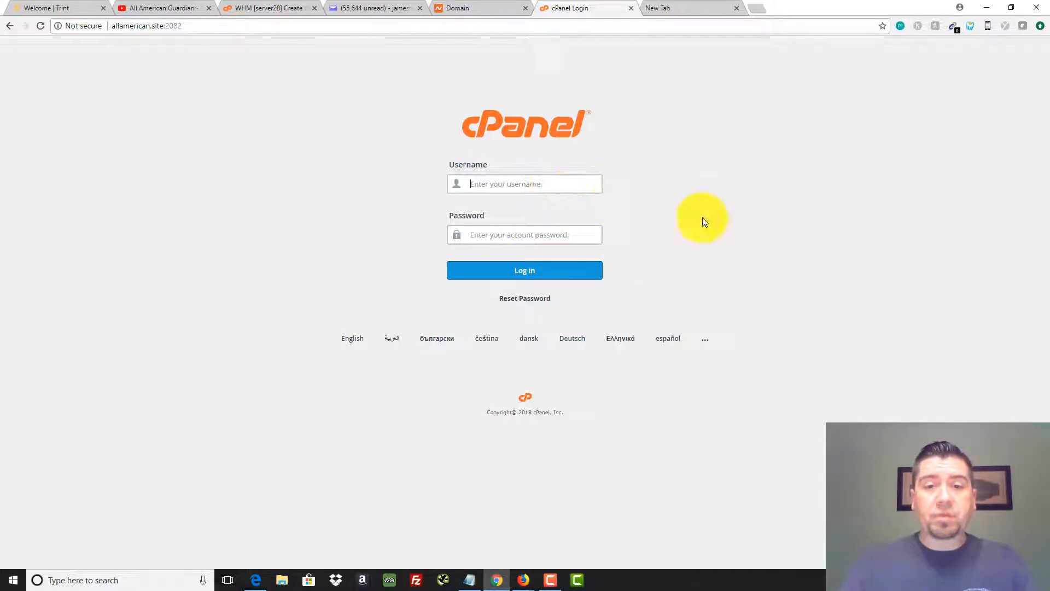
left_click(551, 579)
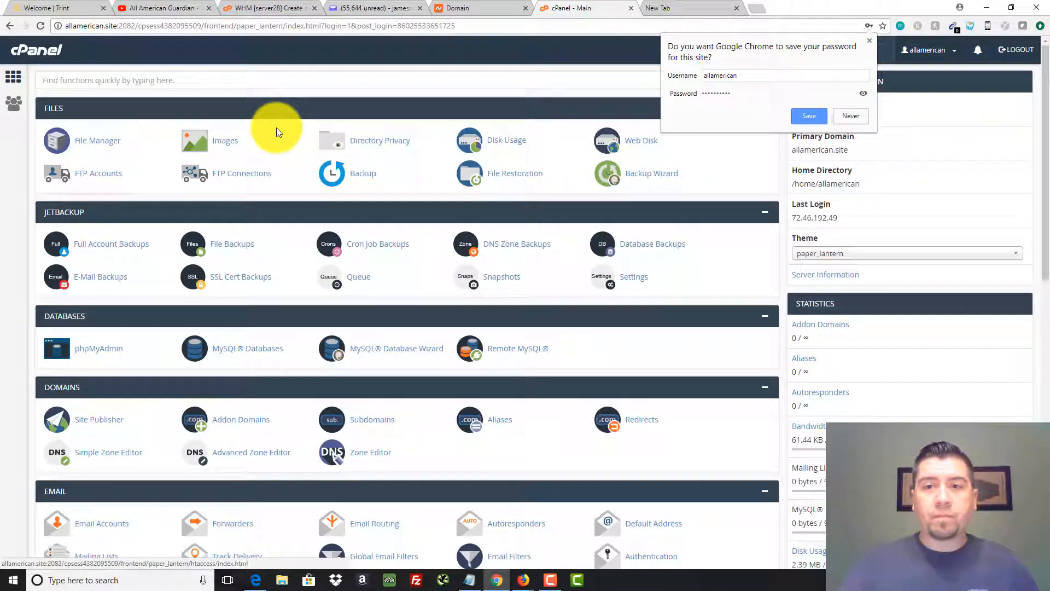
Dismiss the browser's offer to save the cPanel login without storing the password.
left_click(827, 117)
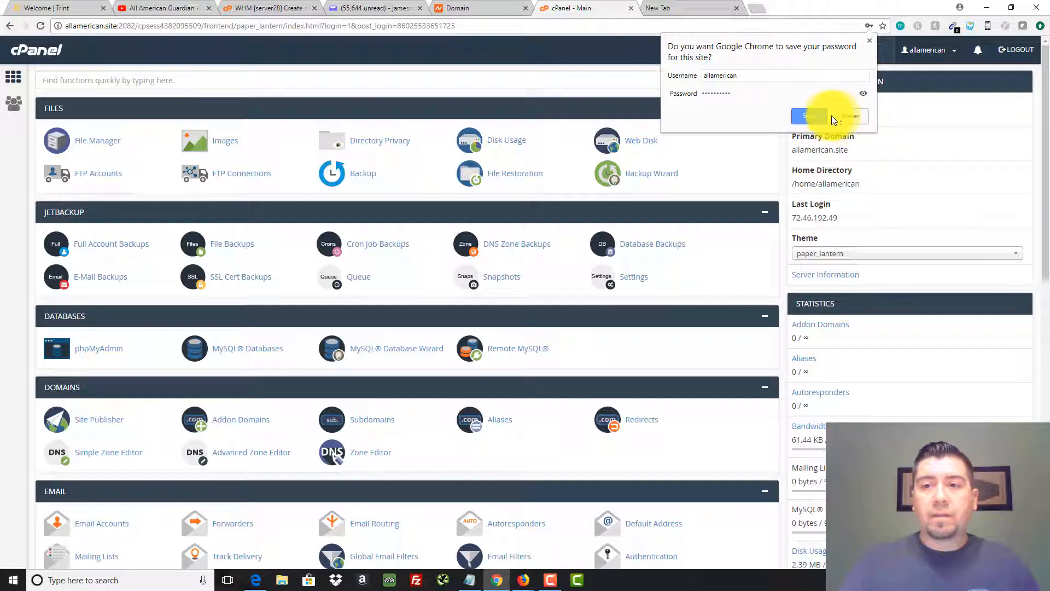
left_click(870, 41)
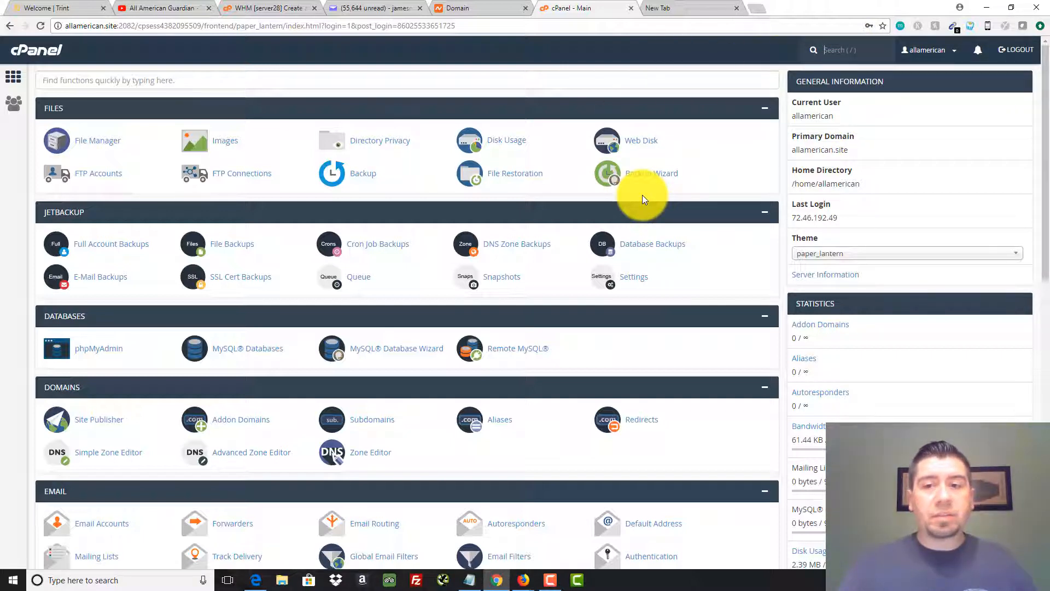
key("/")
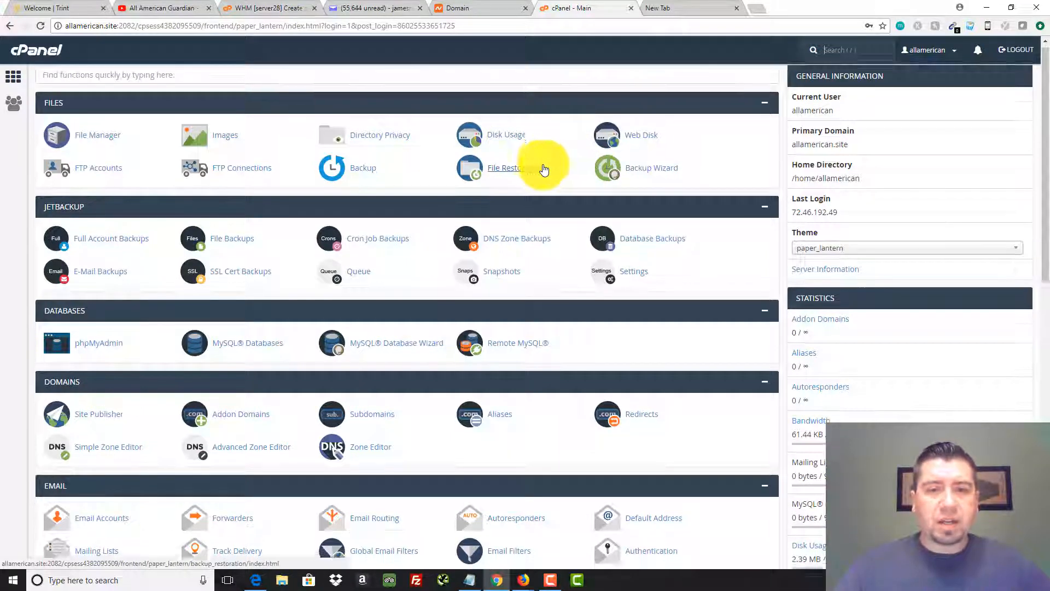
Look through the cPanel sections, open the WordPress (legacy) module in Site Software and review its install form.
scroll(542, 175, "down", 2)
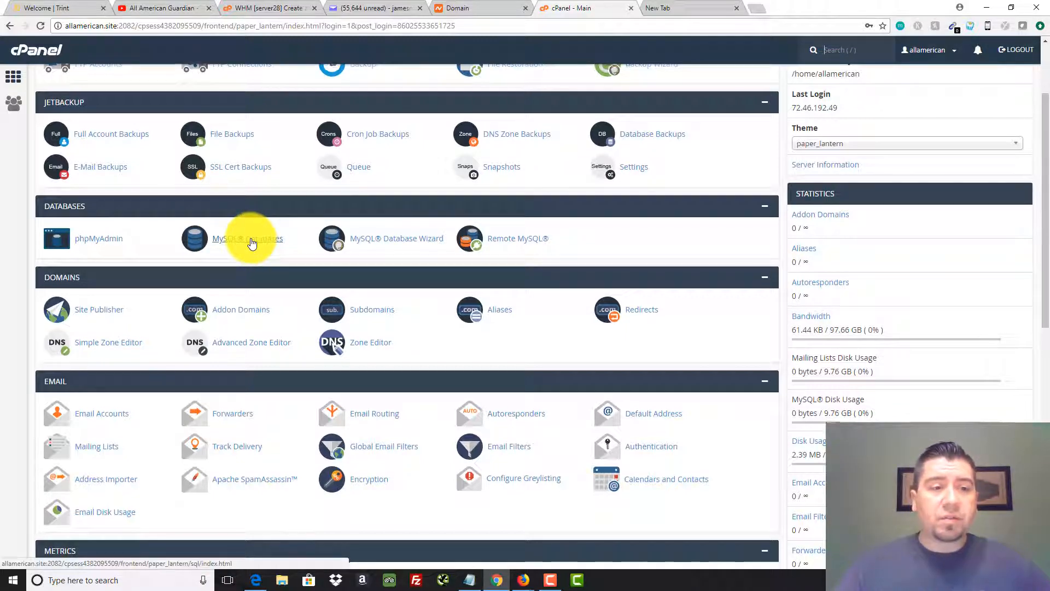
scroll(252, 241, "down", 2)
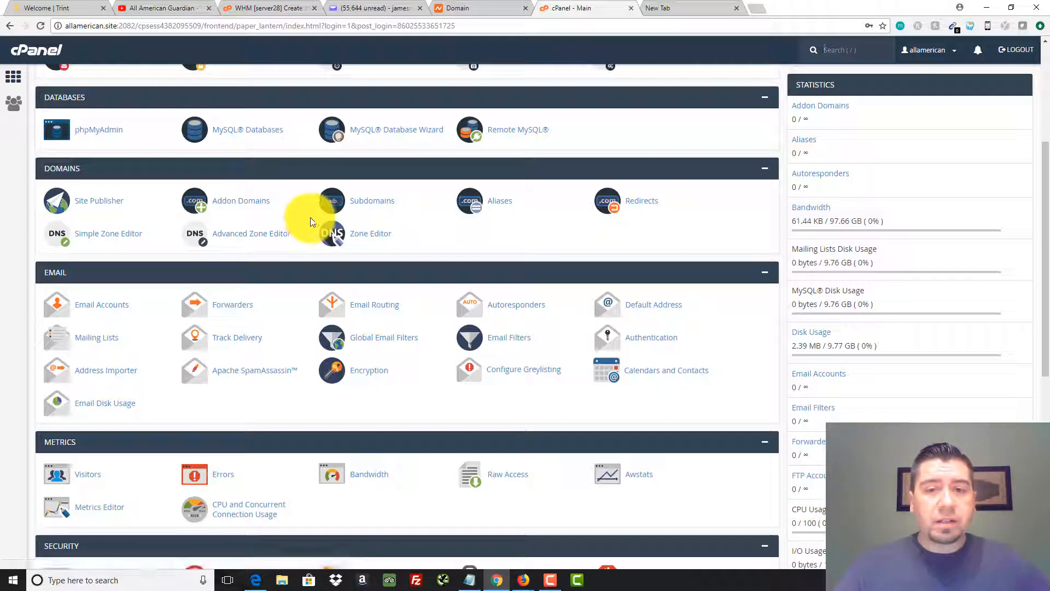
scroll(304, 224, "down", 2)
scroll(305, 230, "down", 1)
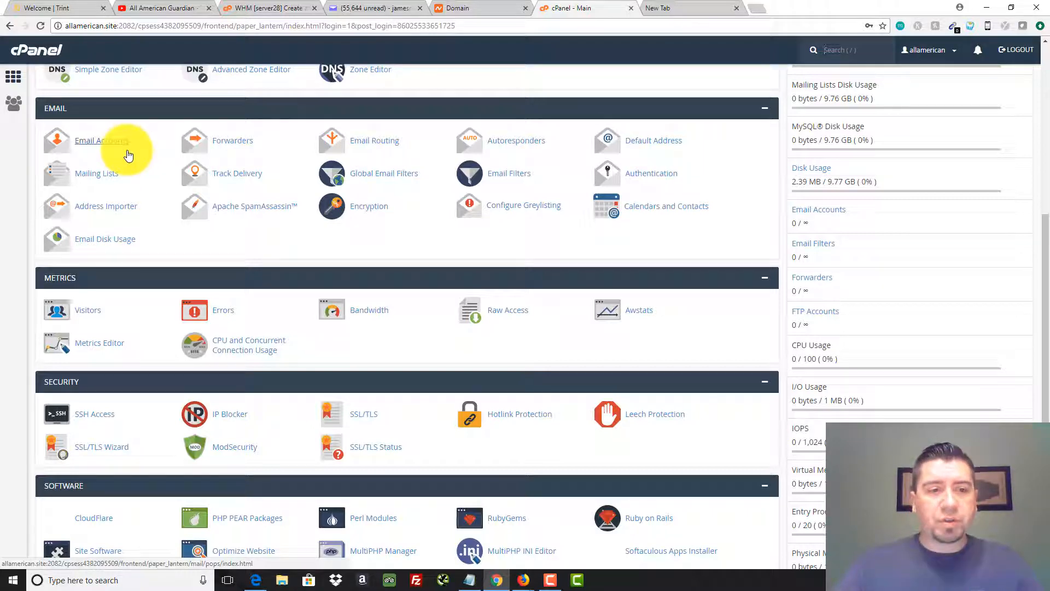
scroll(131, 159, "down", 3)
scroll(350, 221, "down", 2)
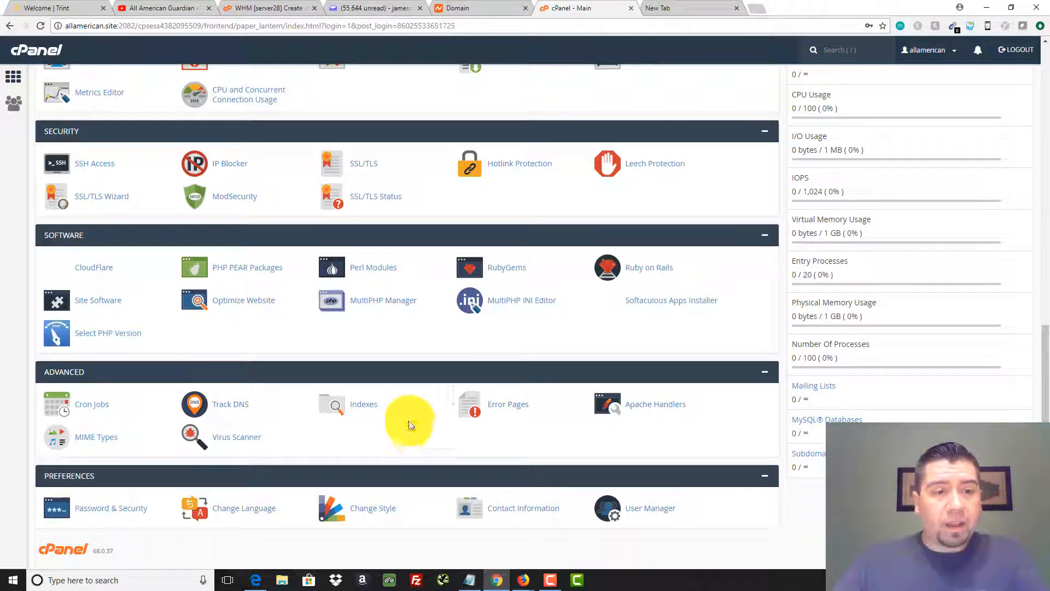
left_click(83, 305)
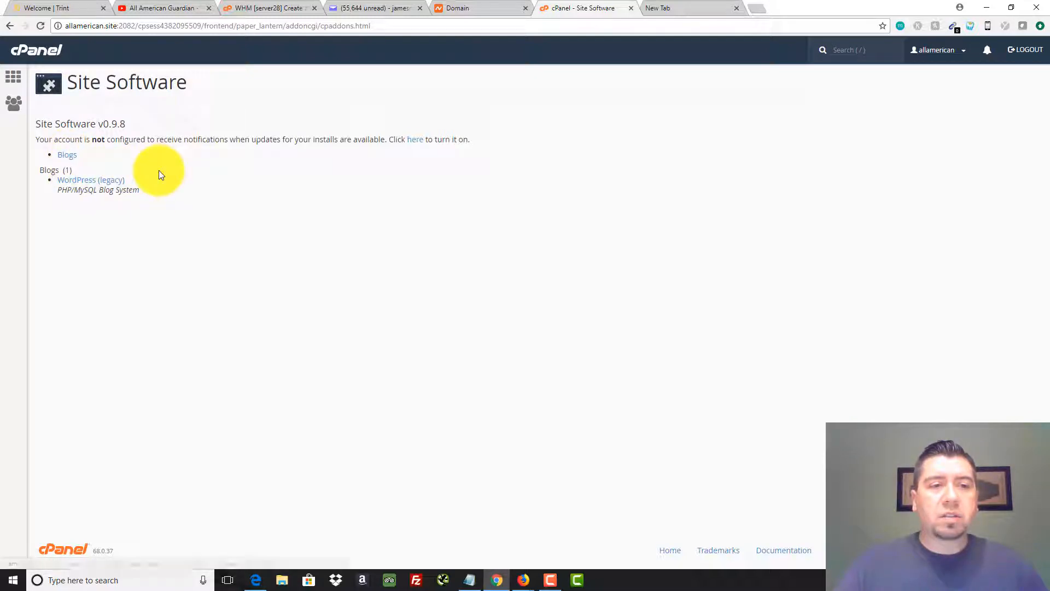
left_click(70, 158)
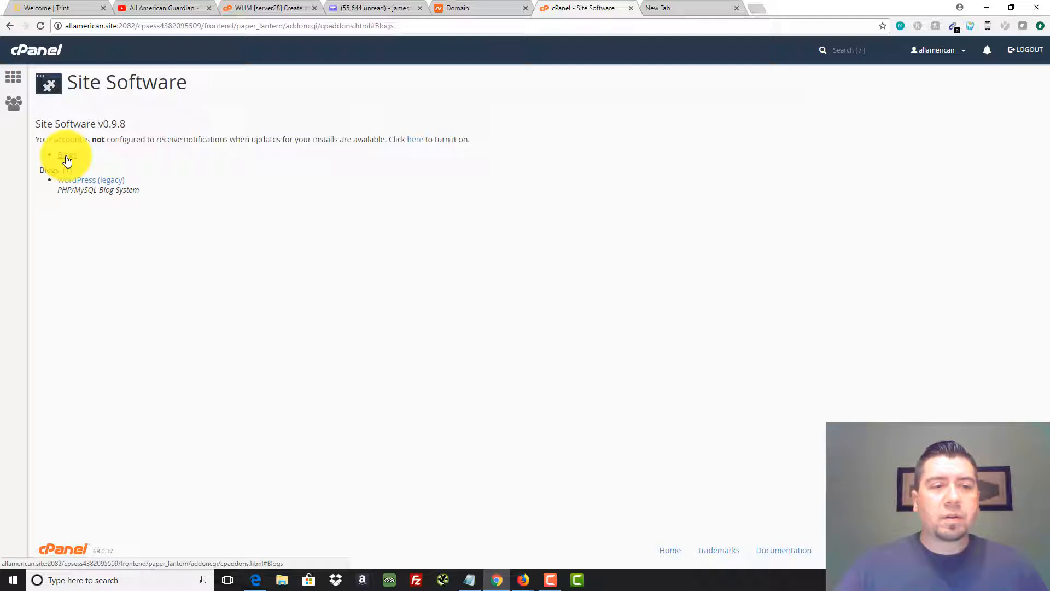
left_click(88, 180)
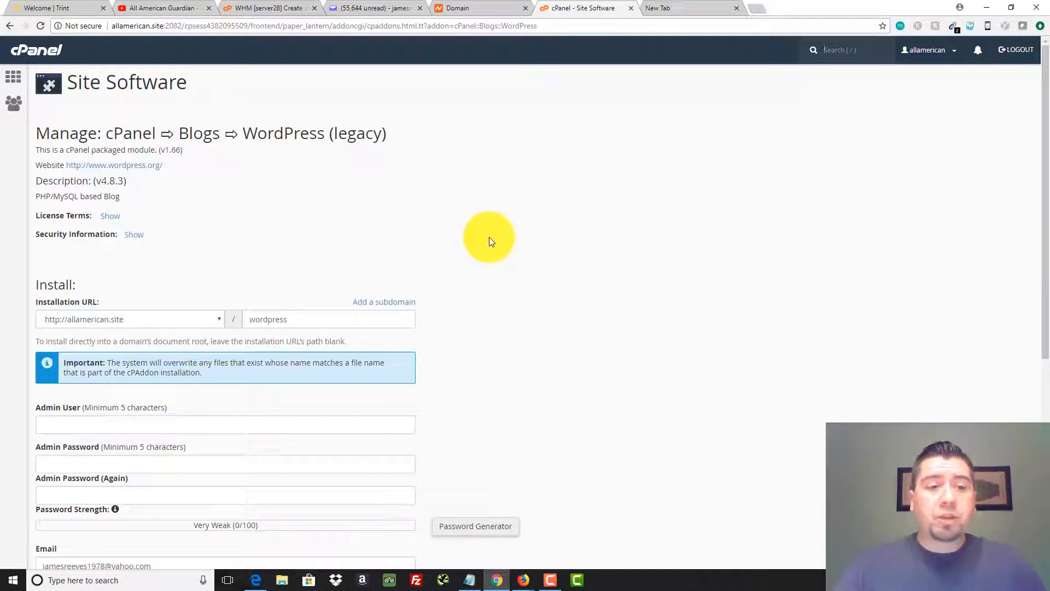
scroll(489, 238, "down", 4)
scroll(490, 238, "up", 4)
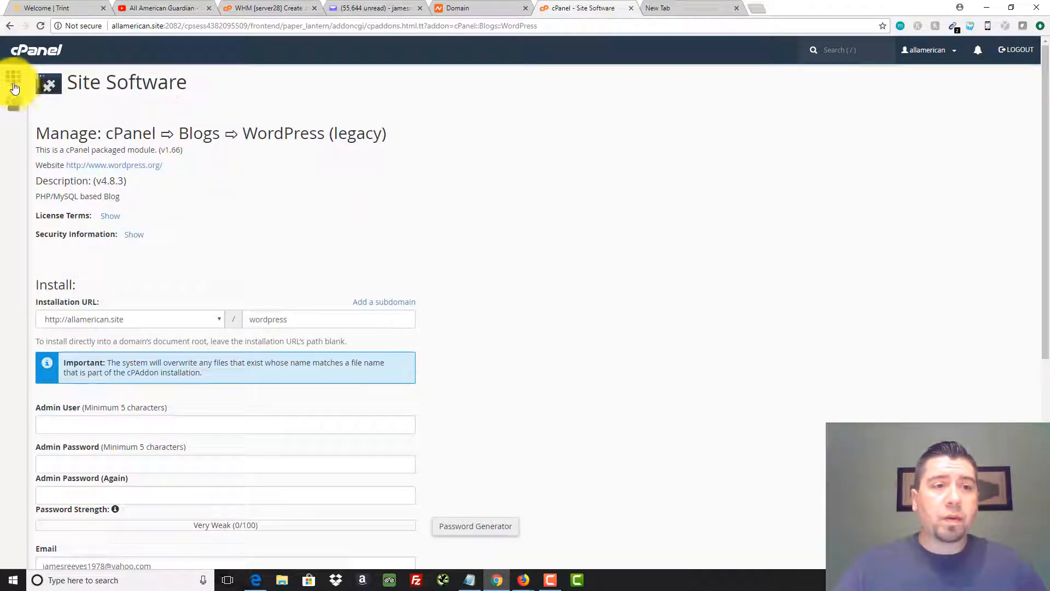
Return to the cPanel main page and open the Softaculous Apps Installer from the Software section.
left_click(13, 85)
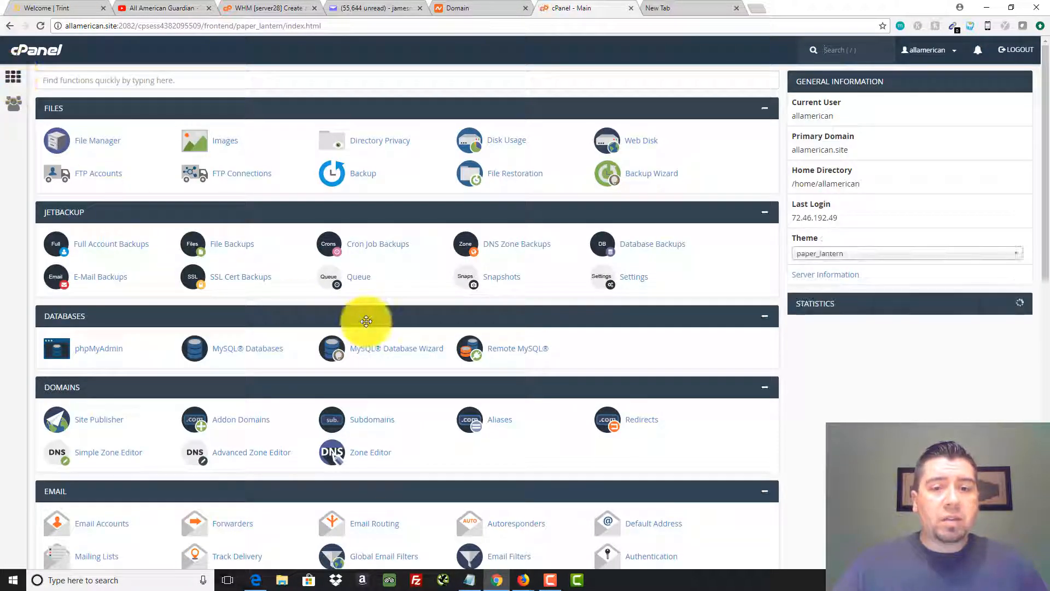
scroll(378, 326, "down", 6)
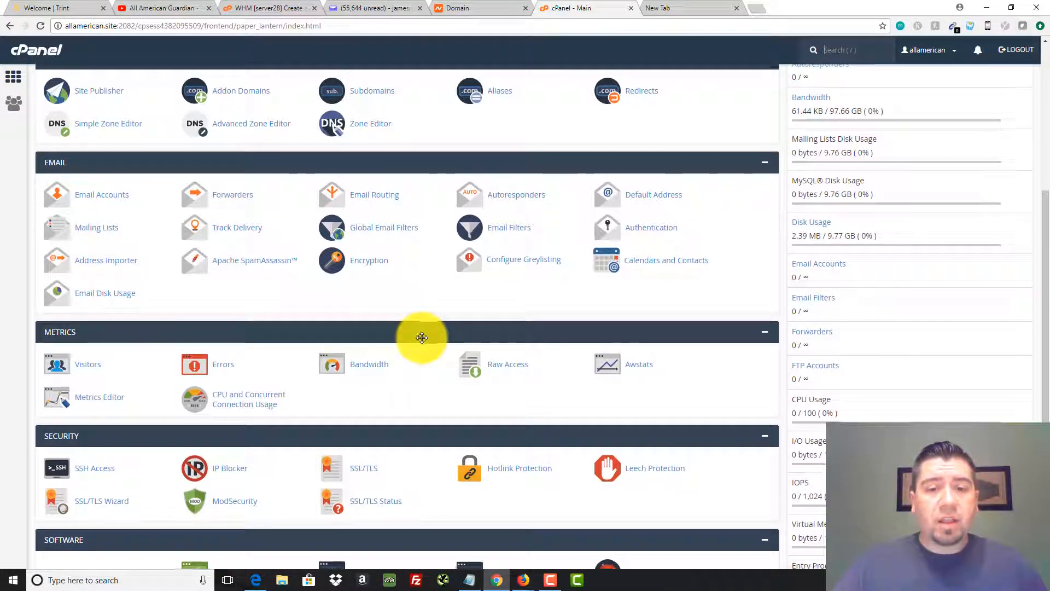
scroll(421, 338, "down", 6)
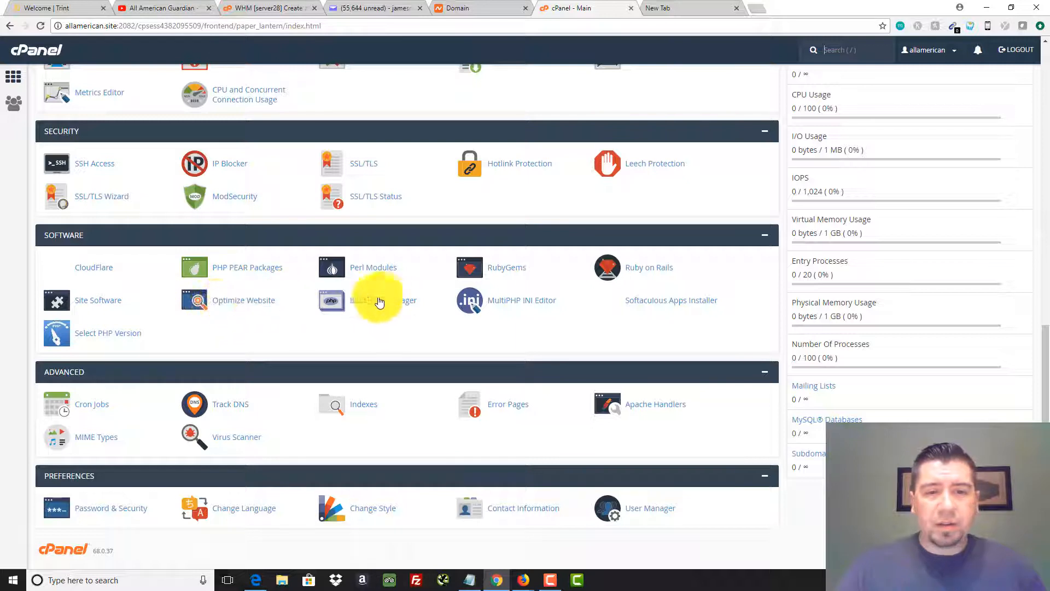
left_click(684, 307)
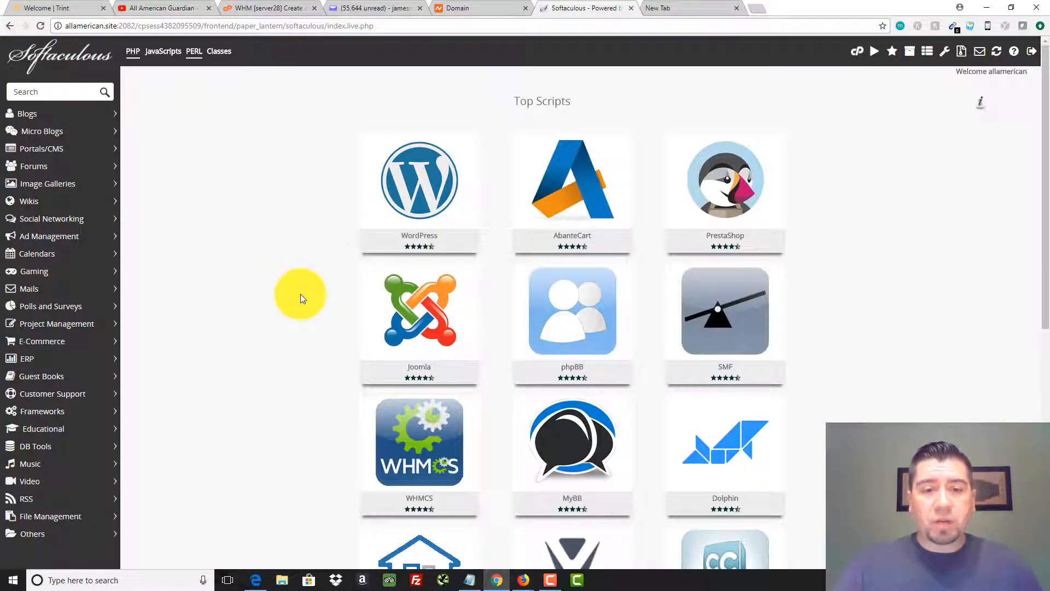
Look through the Top Scripts on the Softaculous home page, from WordPress down to the news section.
mouse_move(445, 169)
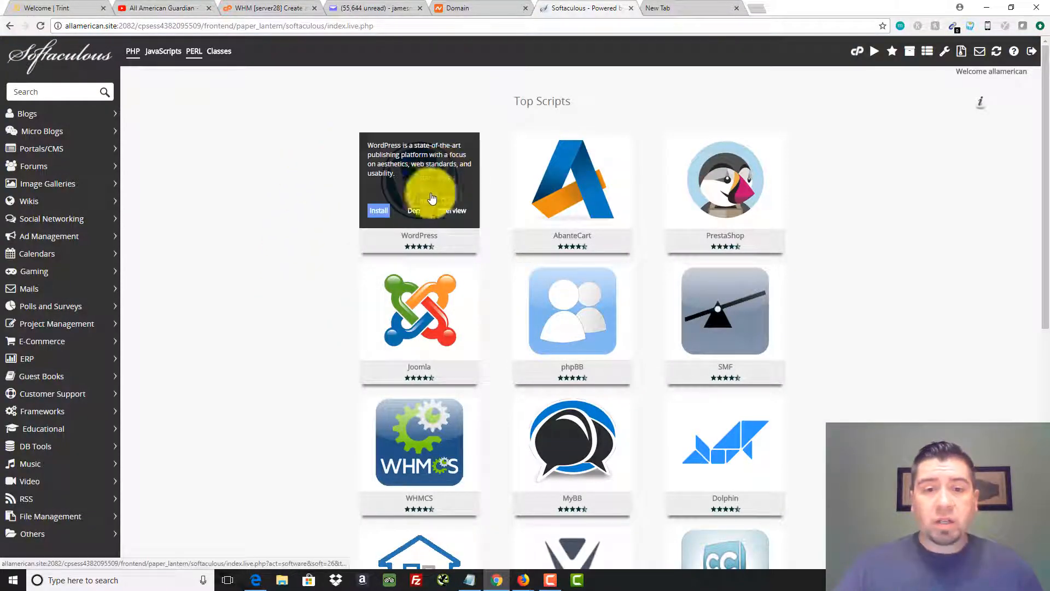
scroll(446, 315, "down", 3)
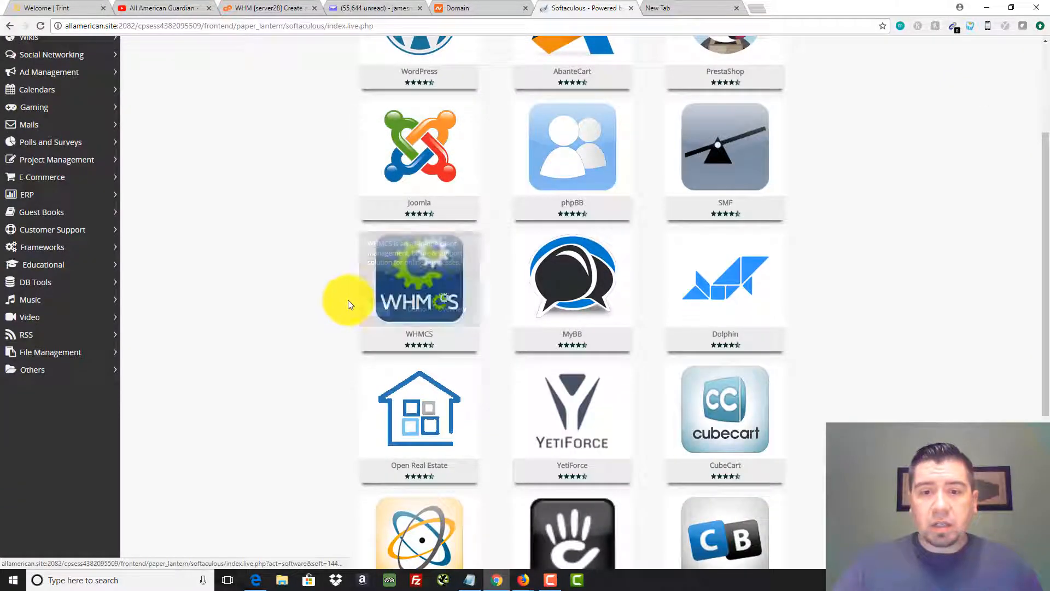
scroll(350, 304, "down", 3)
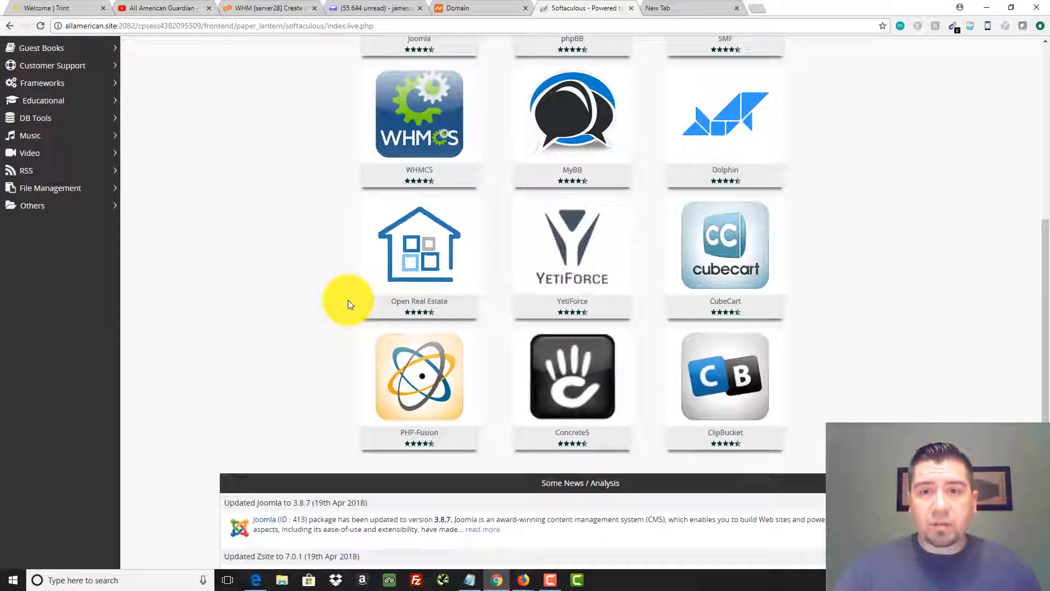
scroll(348, 304, "up", 2)
mouse_move(591, 96)
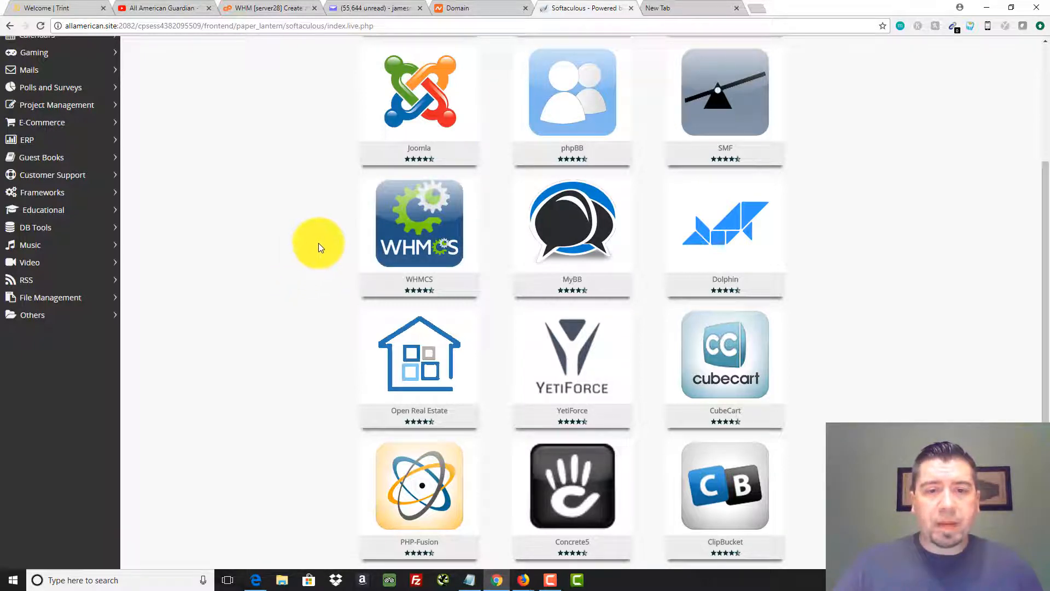
scroll(317, 229, "down", 1)
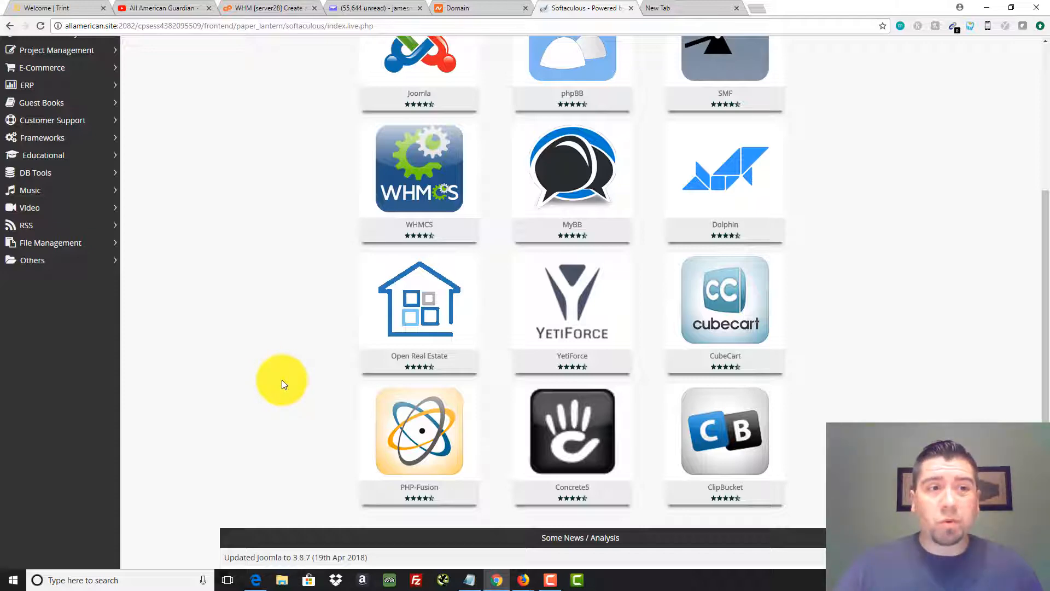
Open the E-Commerce category in Softaculous and review the shopping cart and billing scripts it offers.
left_click(73, 70)
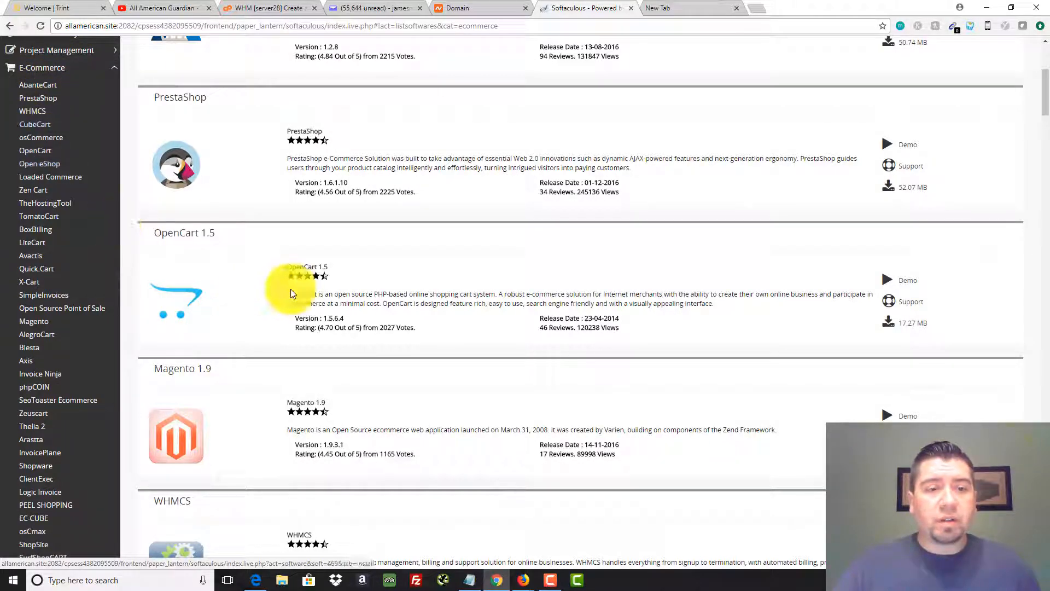
scroll(291, 294, "down", 10)
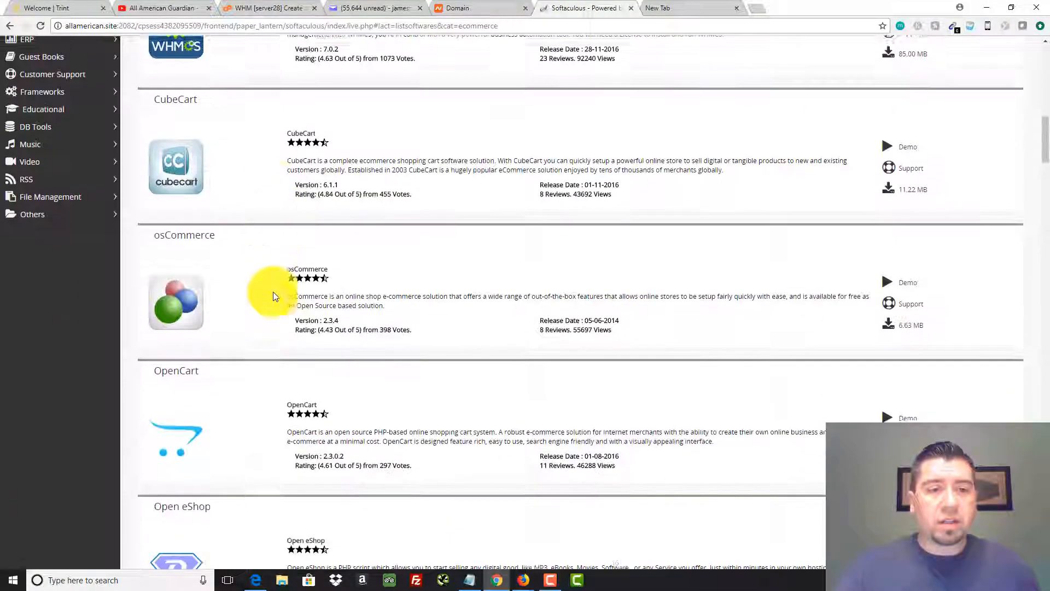
scroll(274, 296, "down", 7)
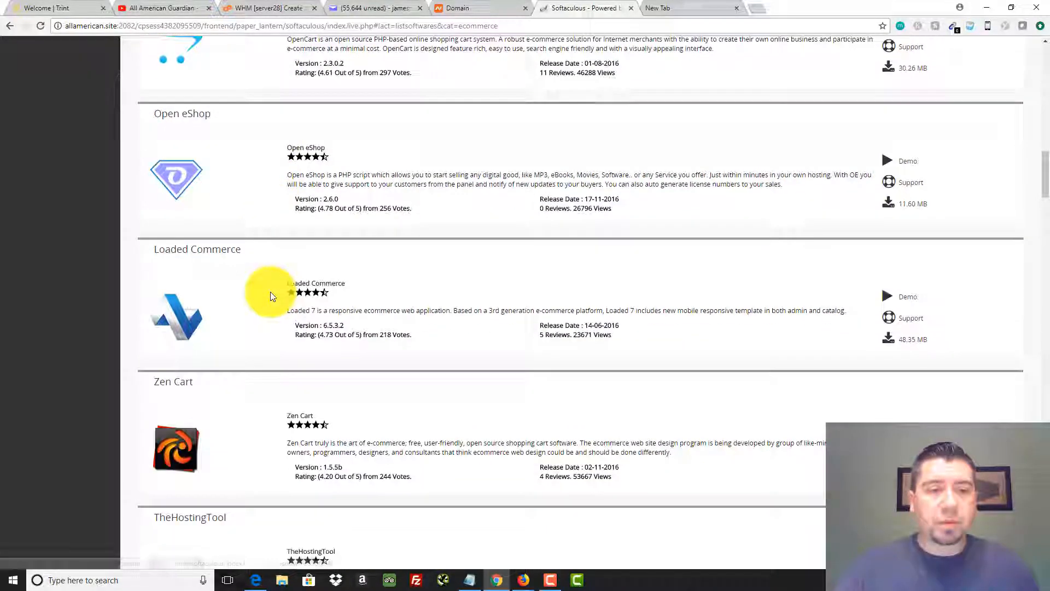
scroll(270, 291, "down", 6)
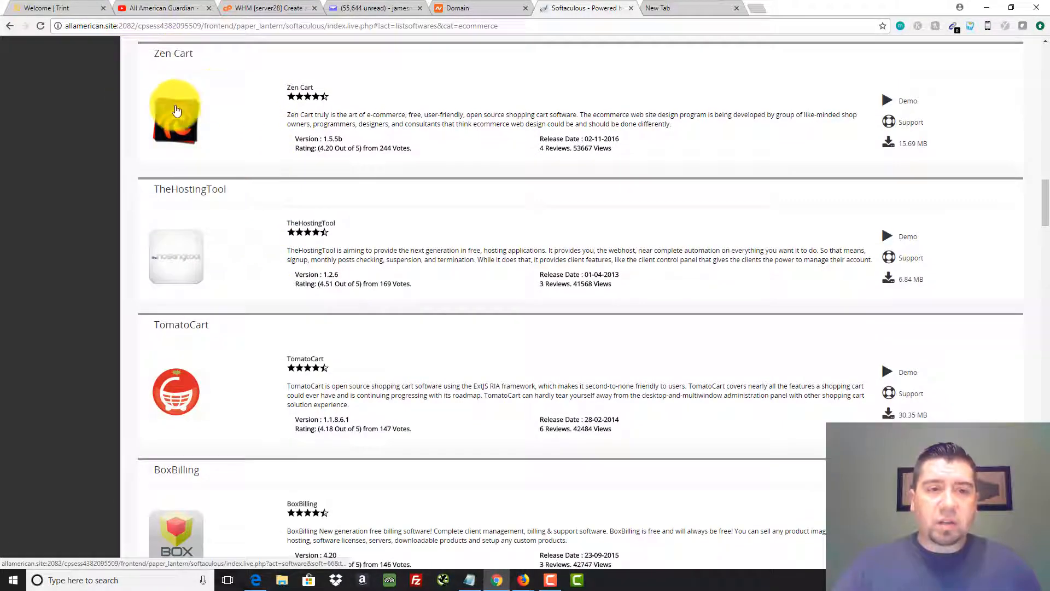
scroll(262, 234, "down", 7)
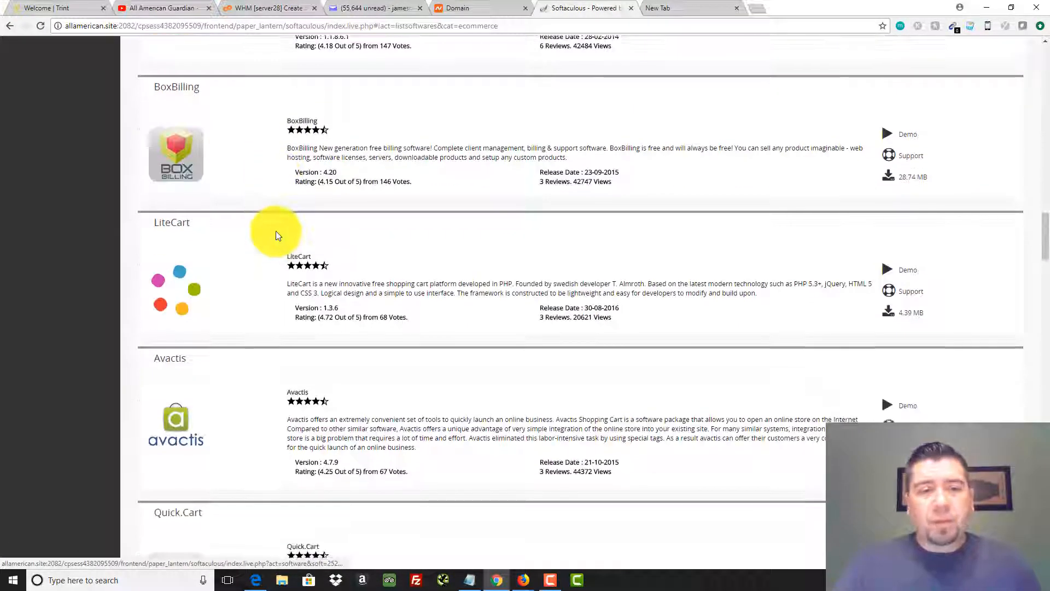
scroll(276, 234, "down", 11)
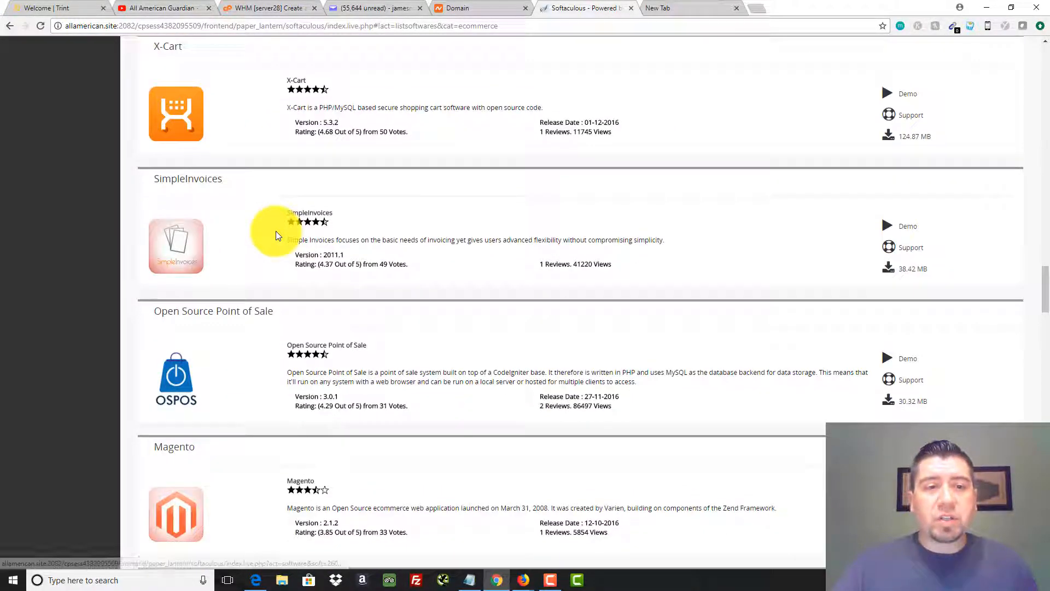
scroll(276, 235, "down", 7)
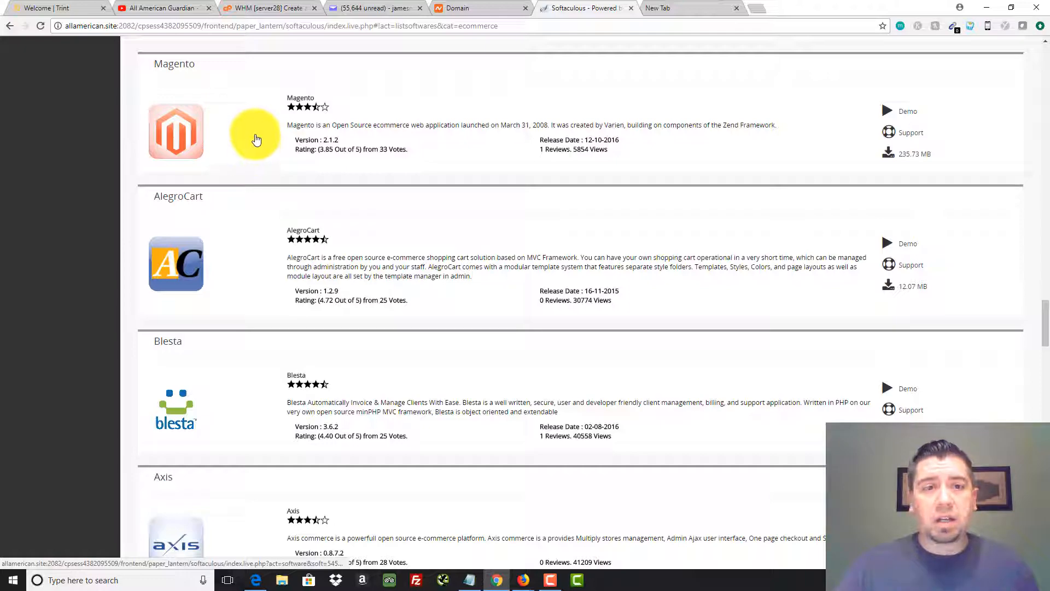
scroll(277, 208, "down", 10)
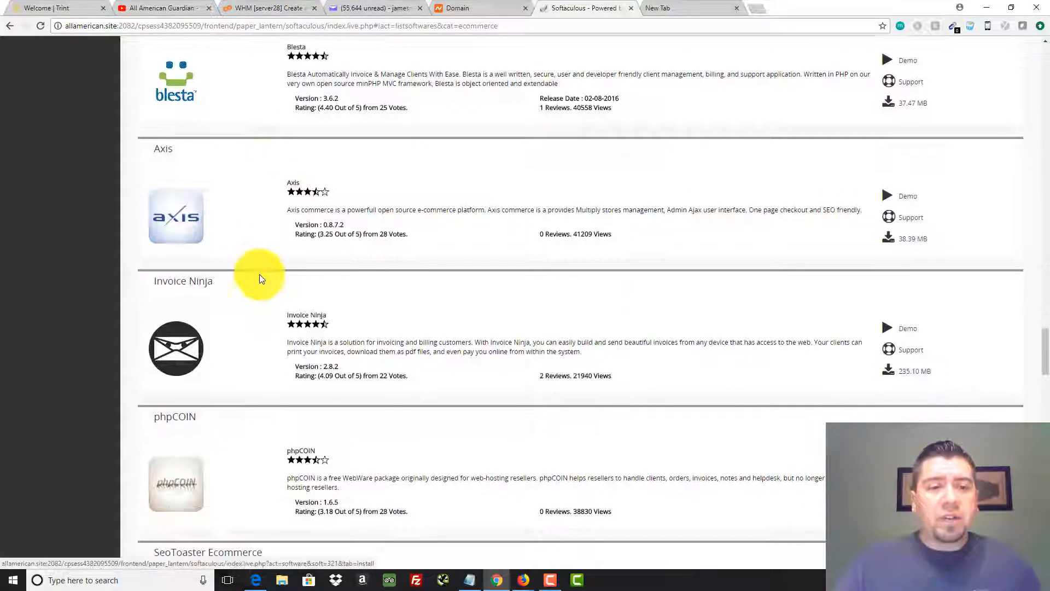
scroll(258, 282, "down", 9)
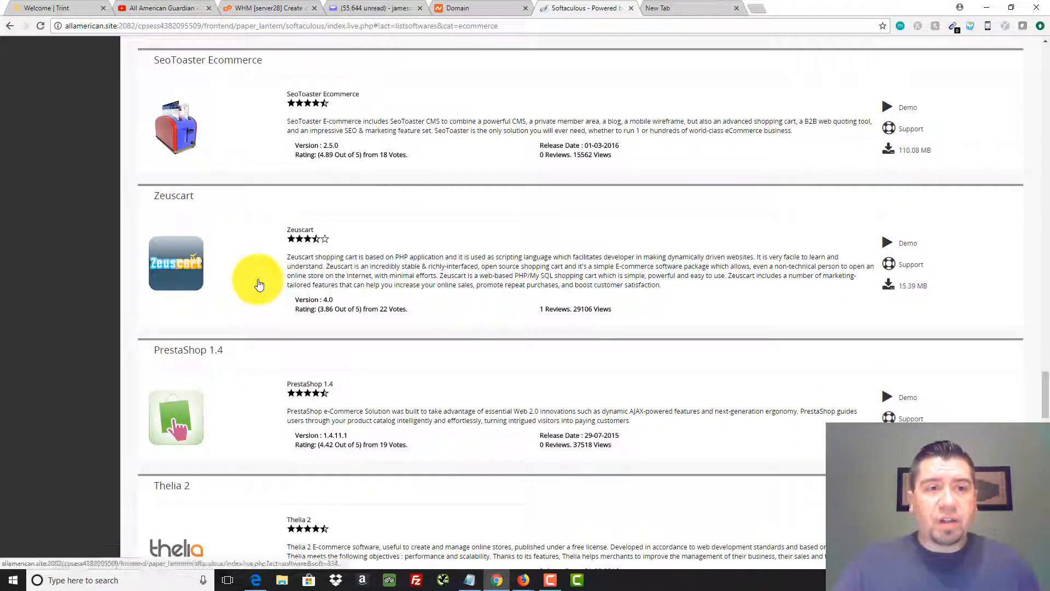
scroll(259, 284, "down", 12)
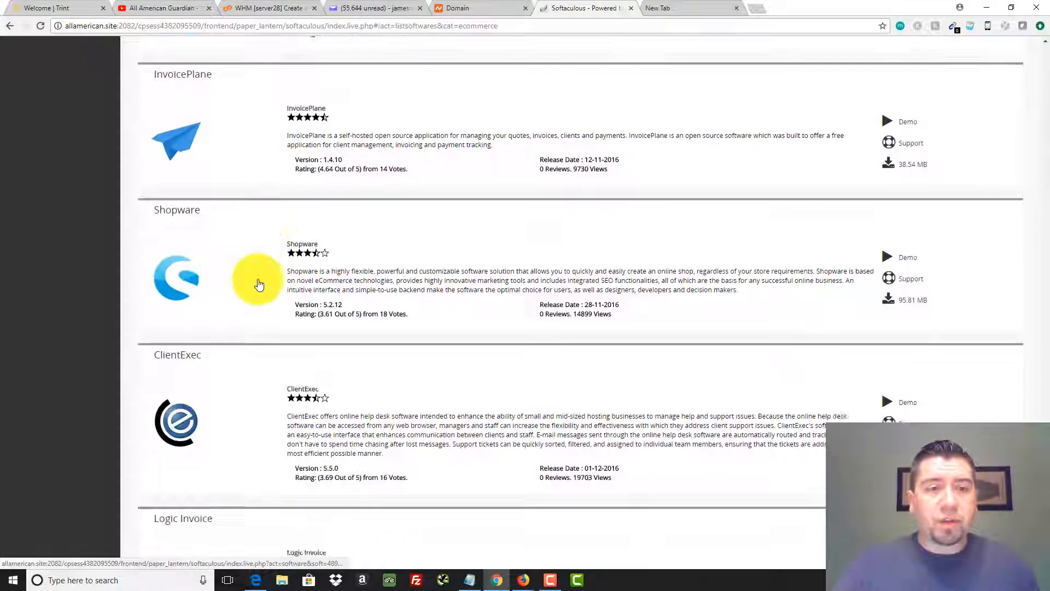
scroll(259, 285, "down", 7)
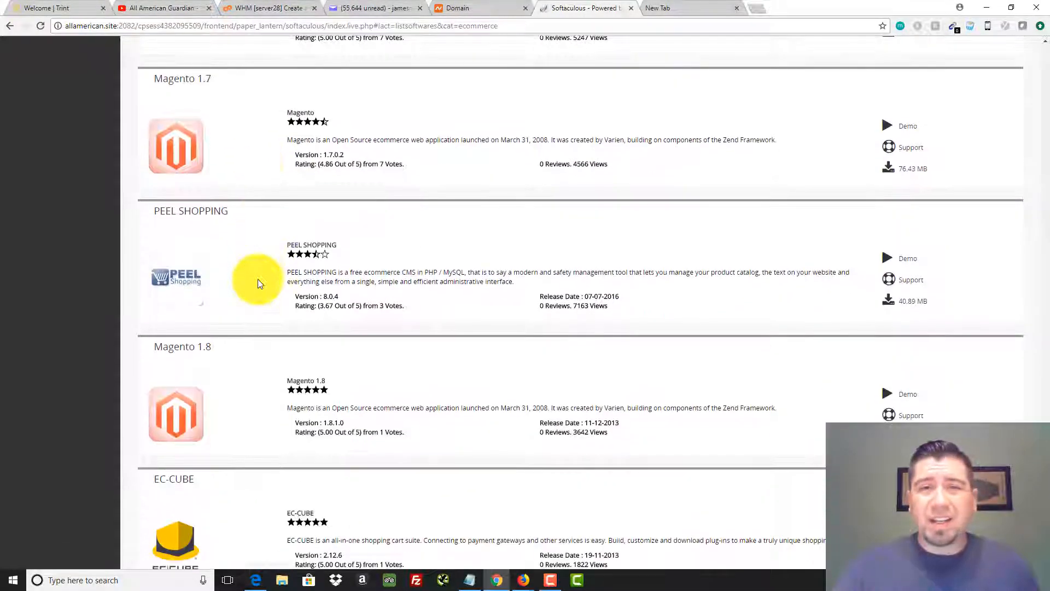
scroll(260, 284, "down", 6)
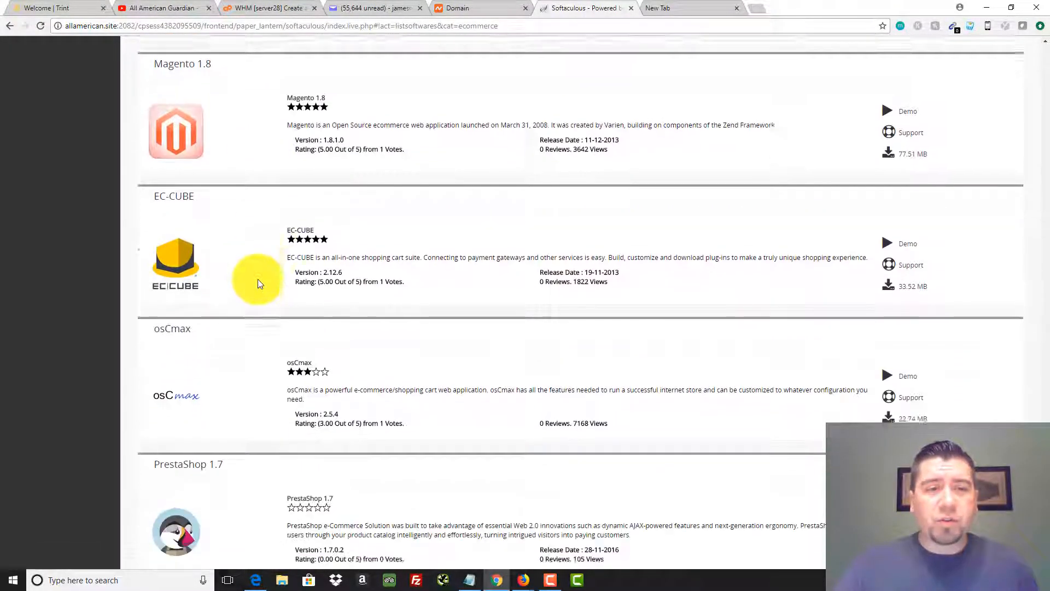
scroll(260, 284, "up", 20)
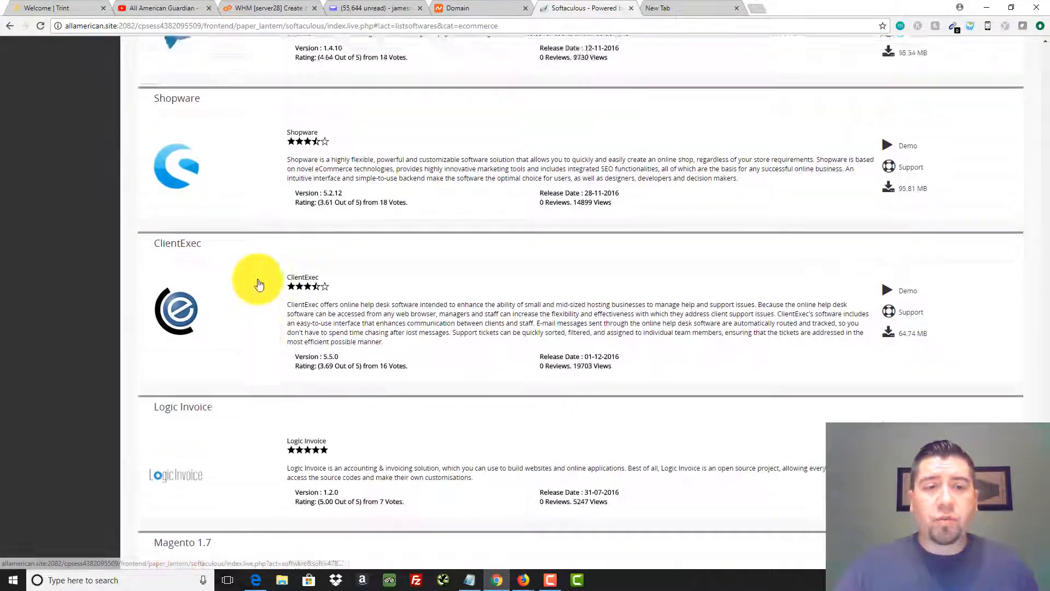
scroll(259, 283, "up", 20)
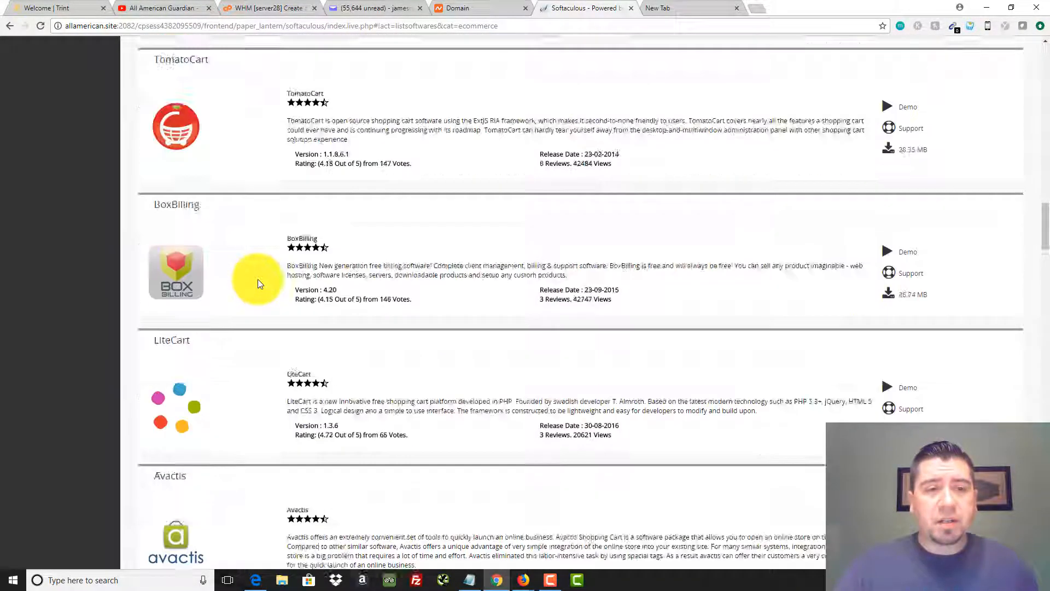
scroll(260, 284, "up", 10)
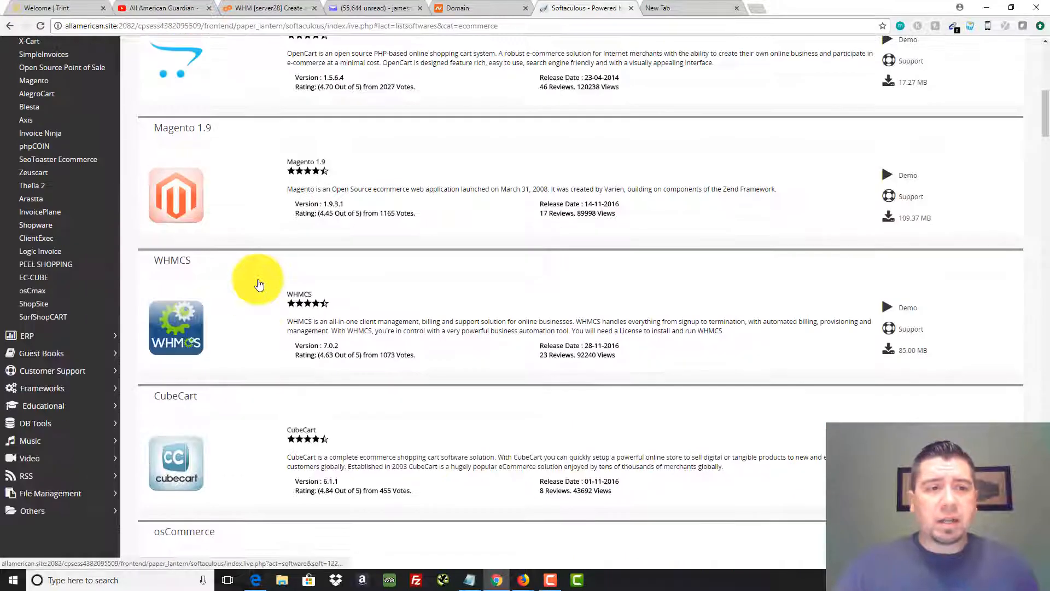
scroll(258, 283, "down", 3)
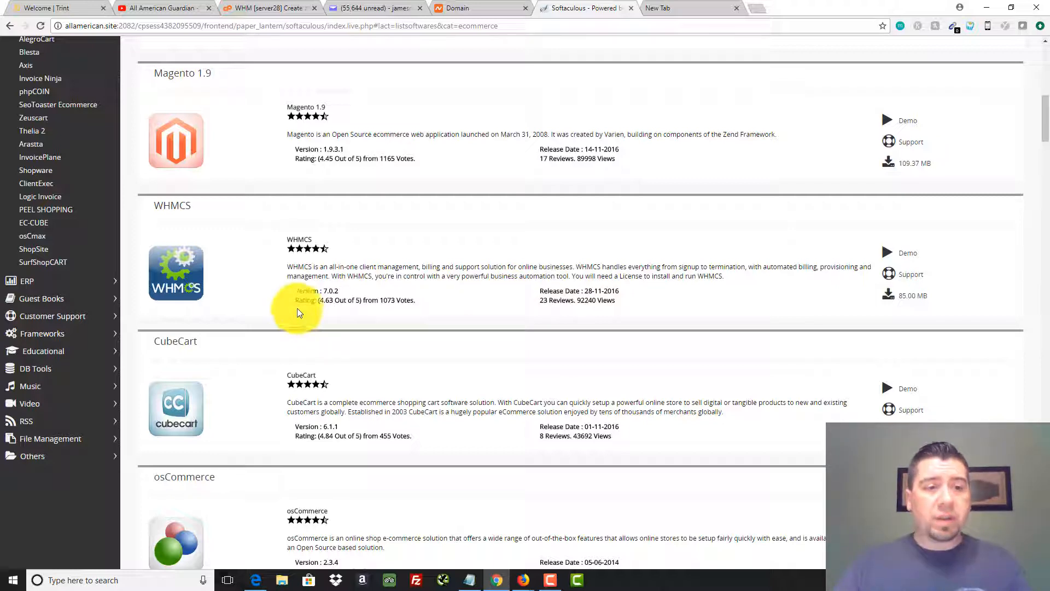
Open the Music category and review the available music and podcast scripts.
left_click(60, 386)
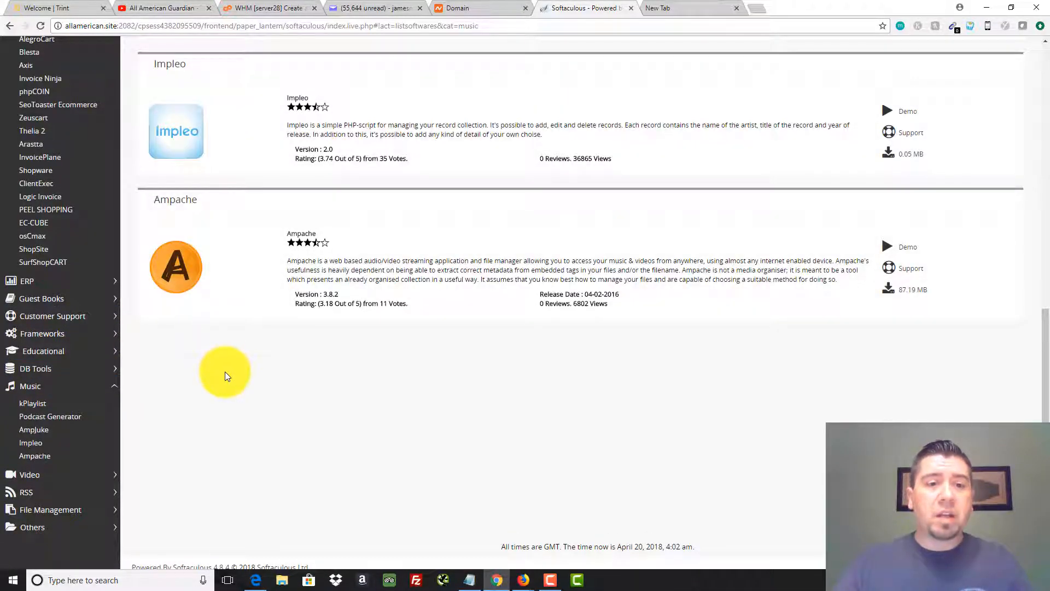
scroll(212, 376, "up", 10)
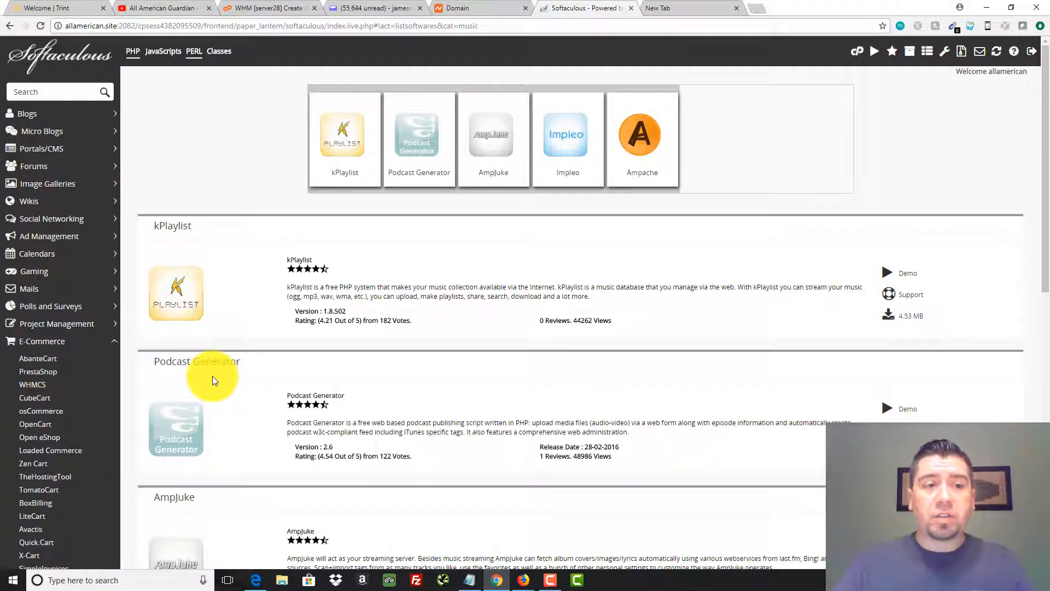
Open the Blogs category of Softaculous scripts.
left_click(44, 115)
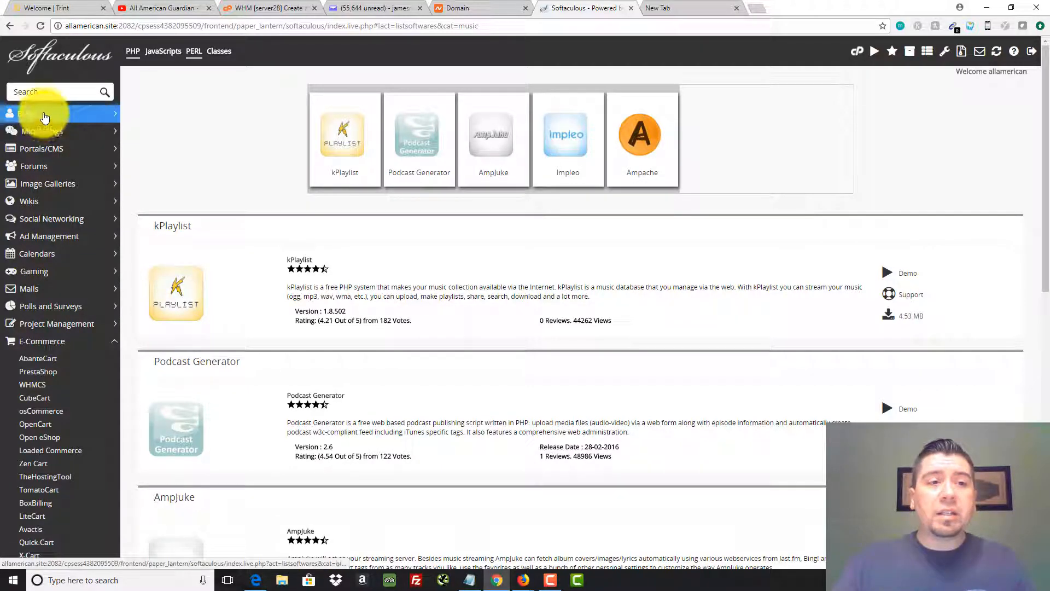